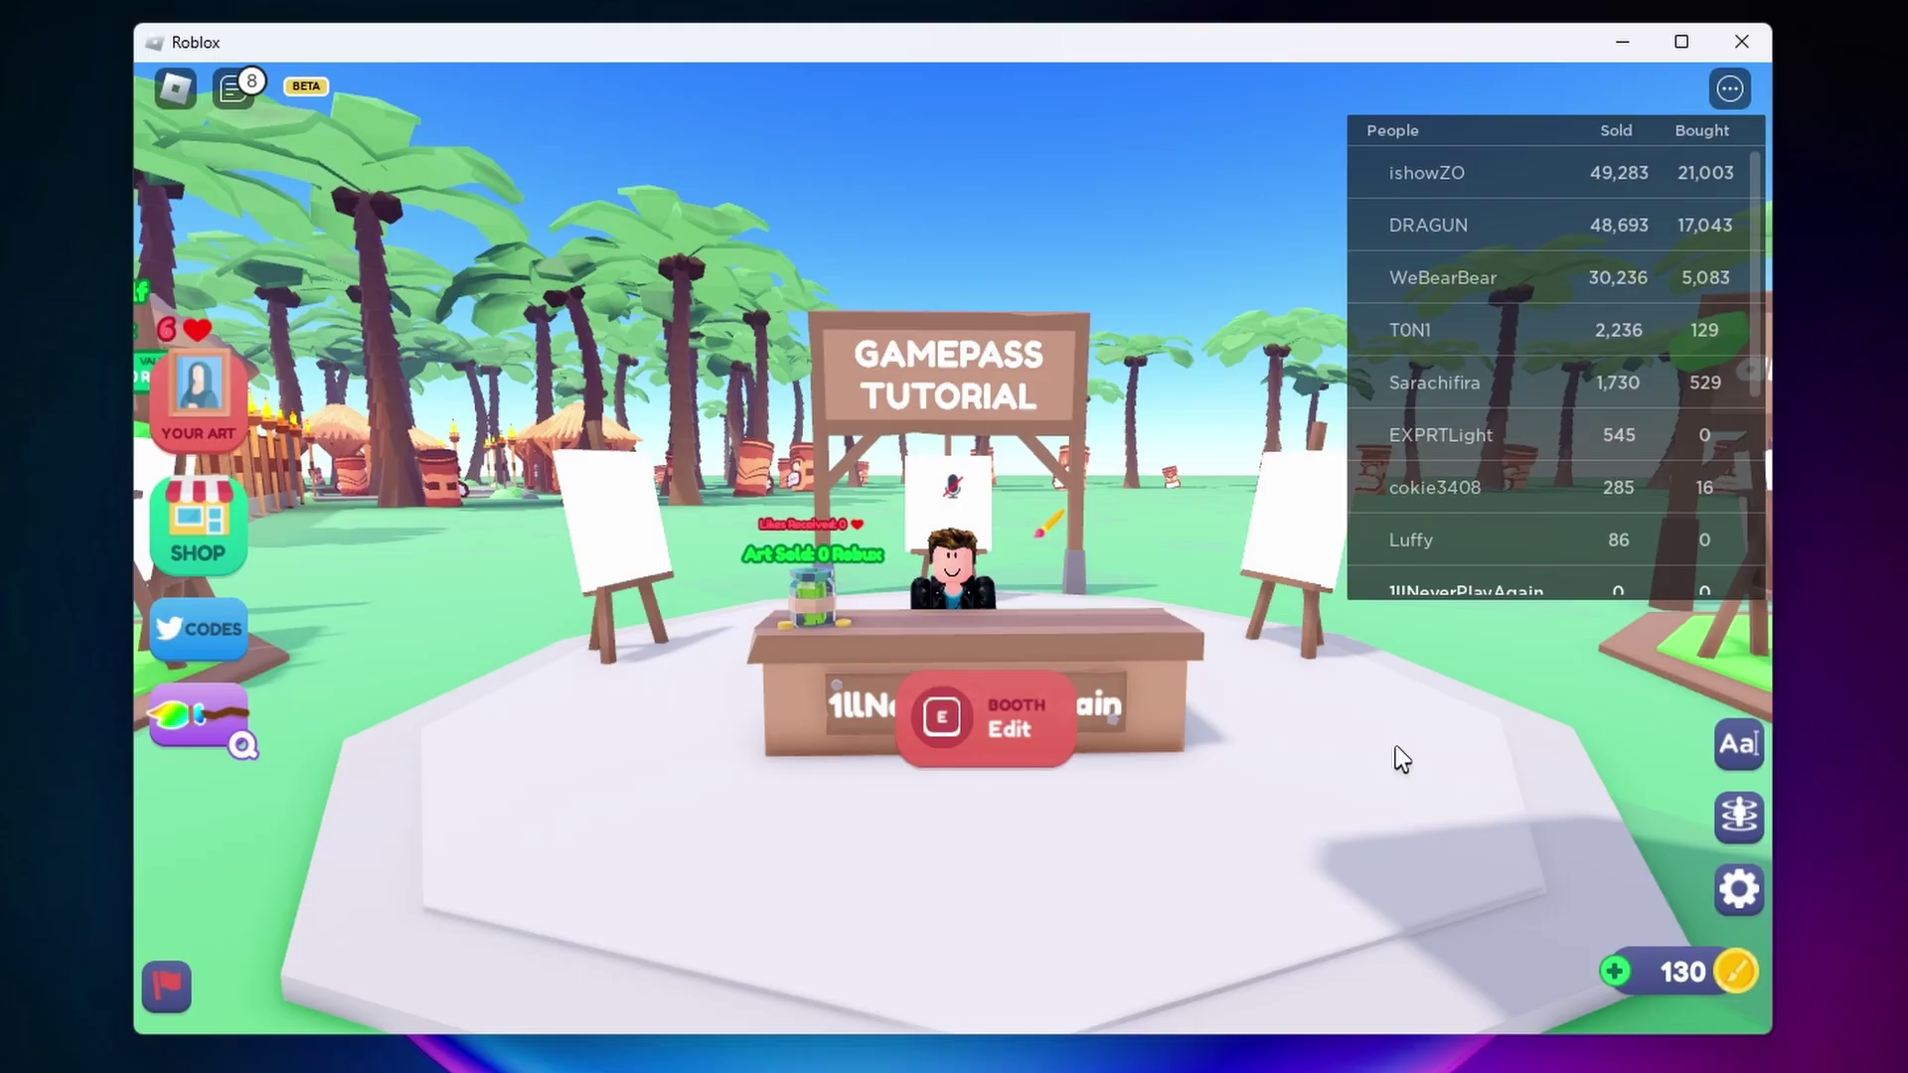
scroll(1401, 760, "up", 2)
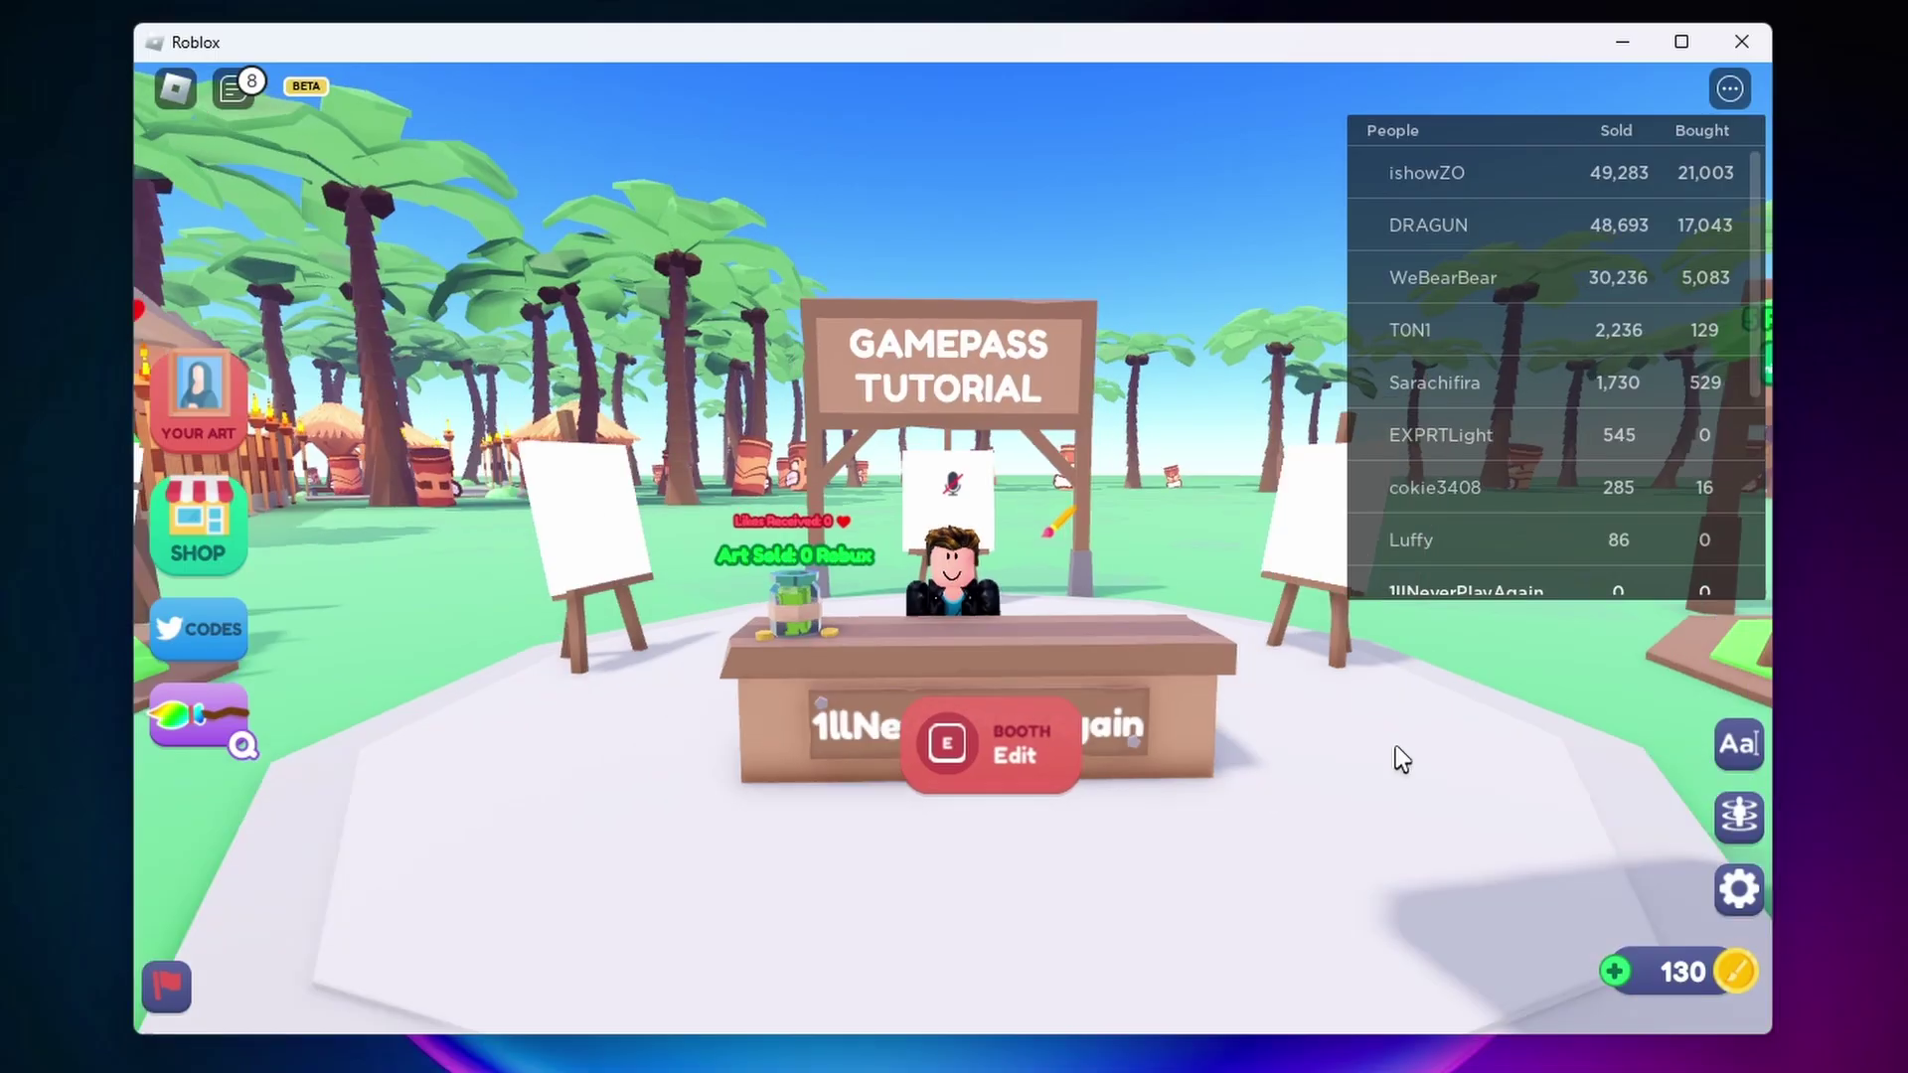
scroll(1401, 760, "up", 2)
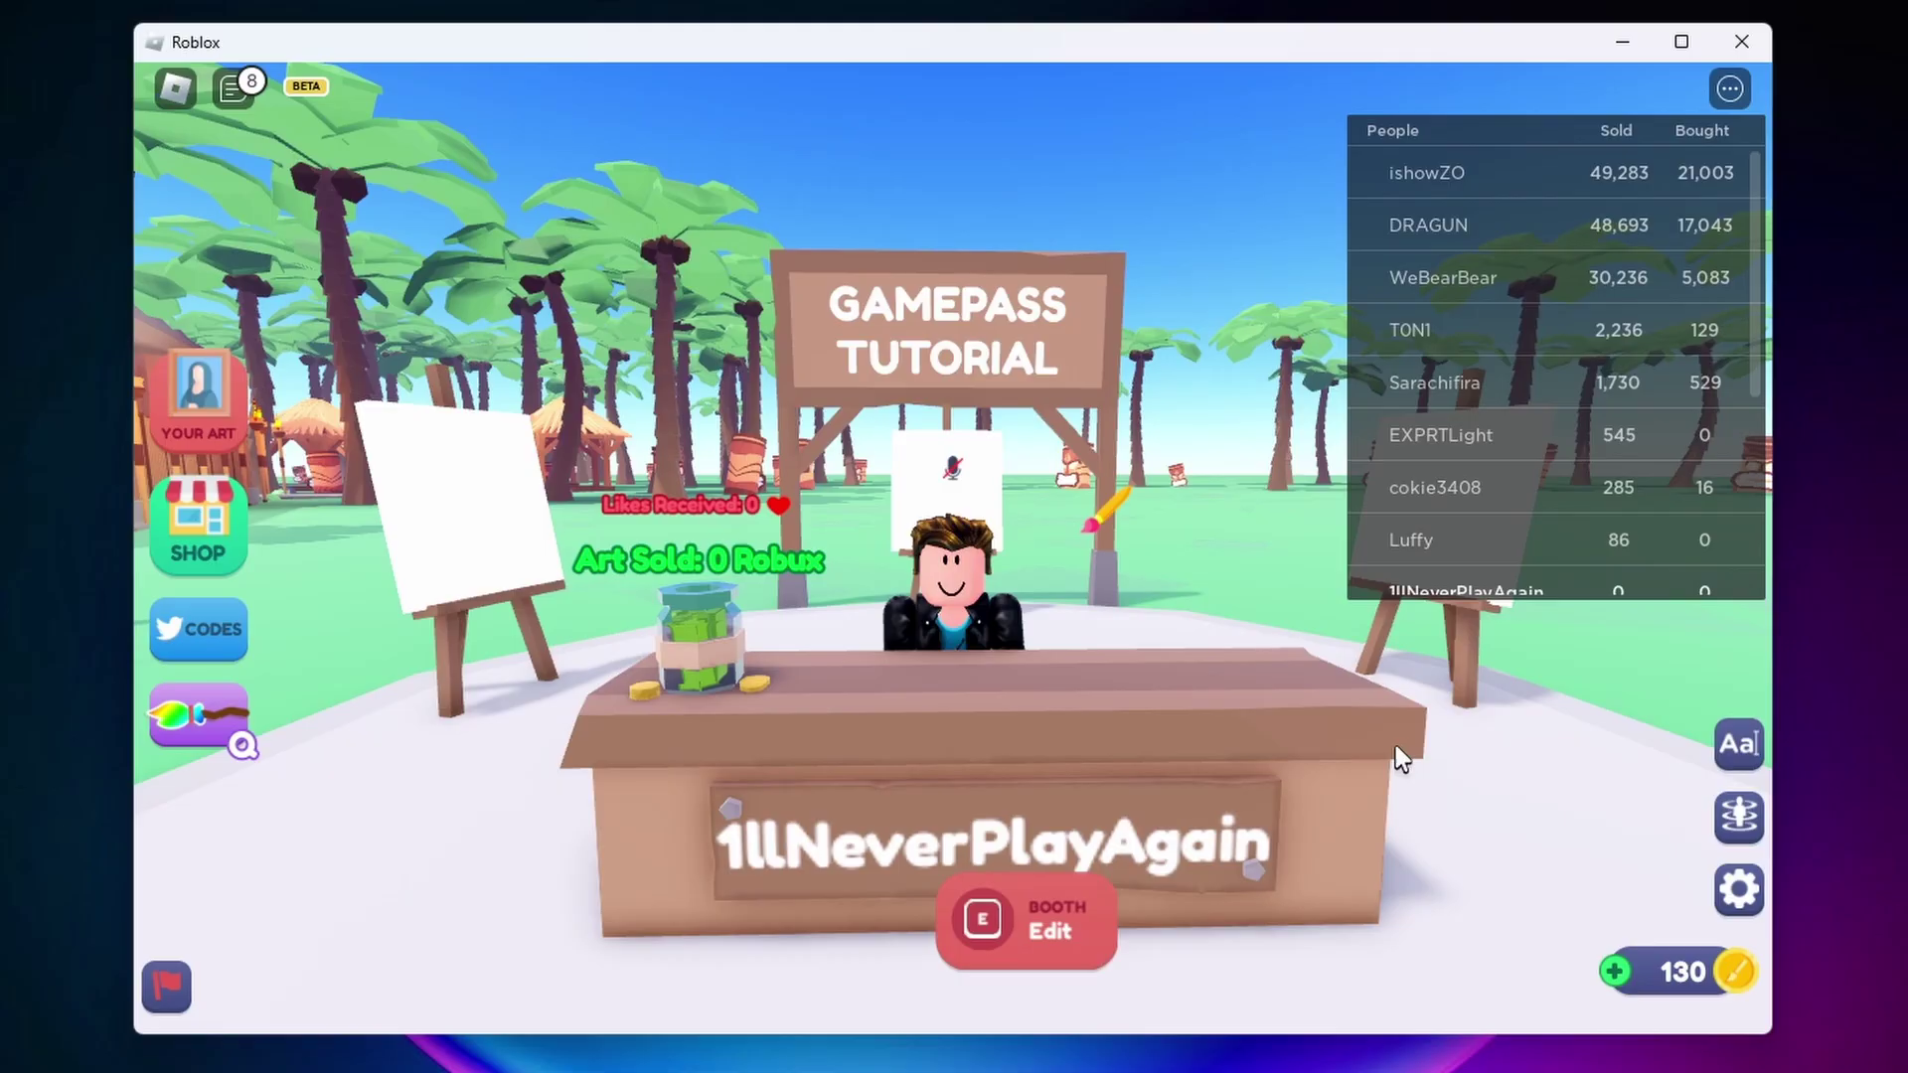
right_click(1396, 748)
scroll(1400, 759, "down", 2)
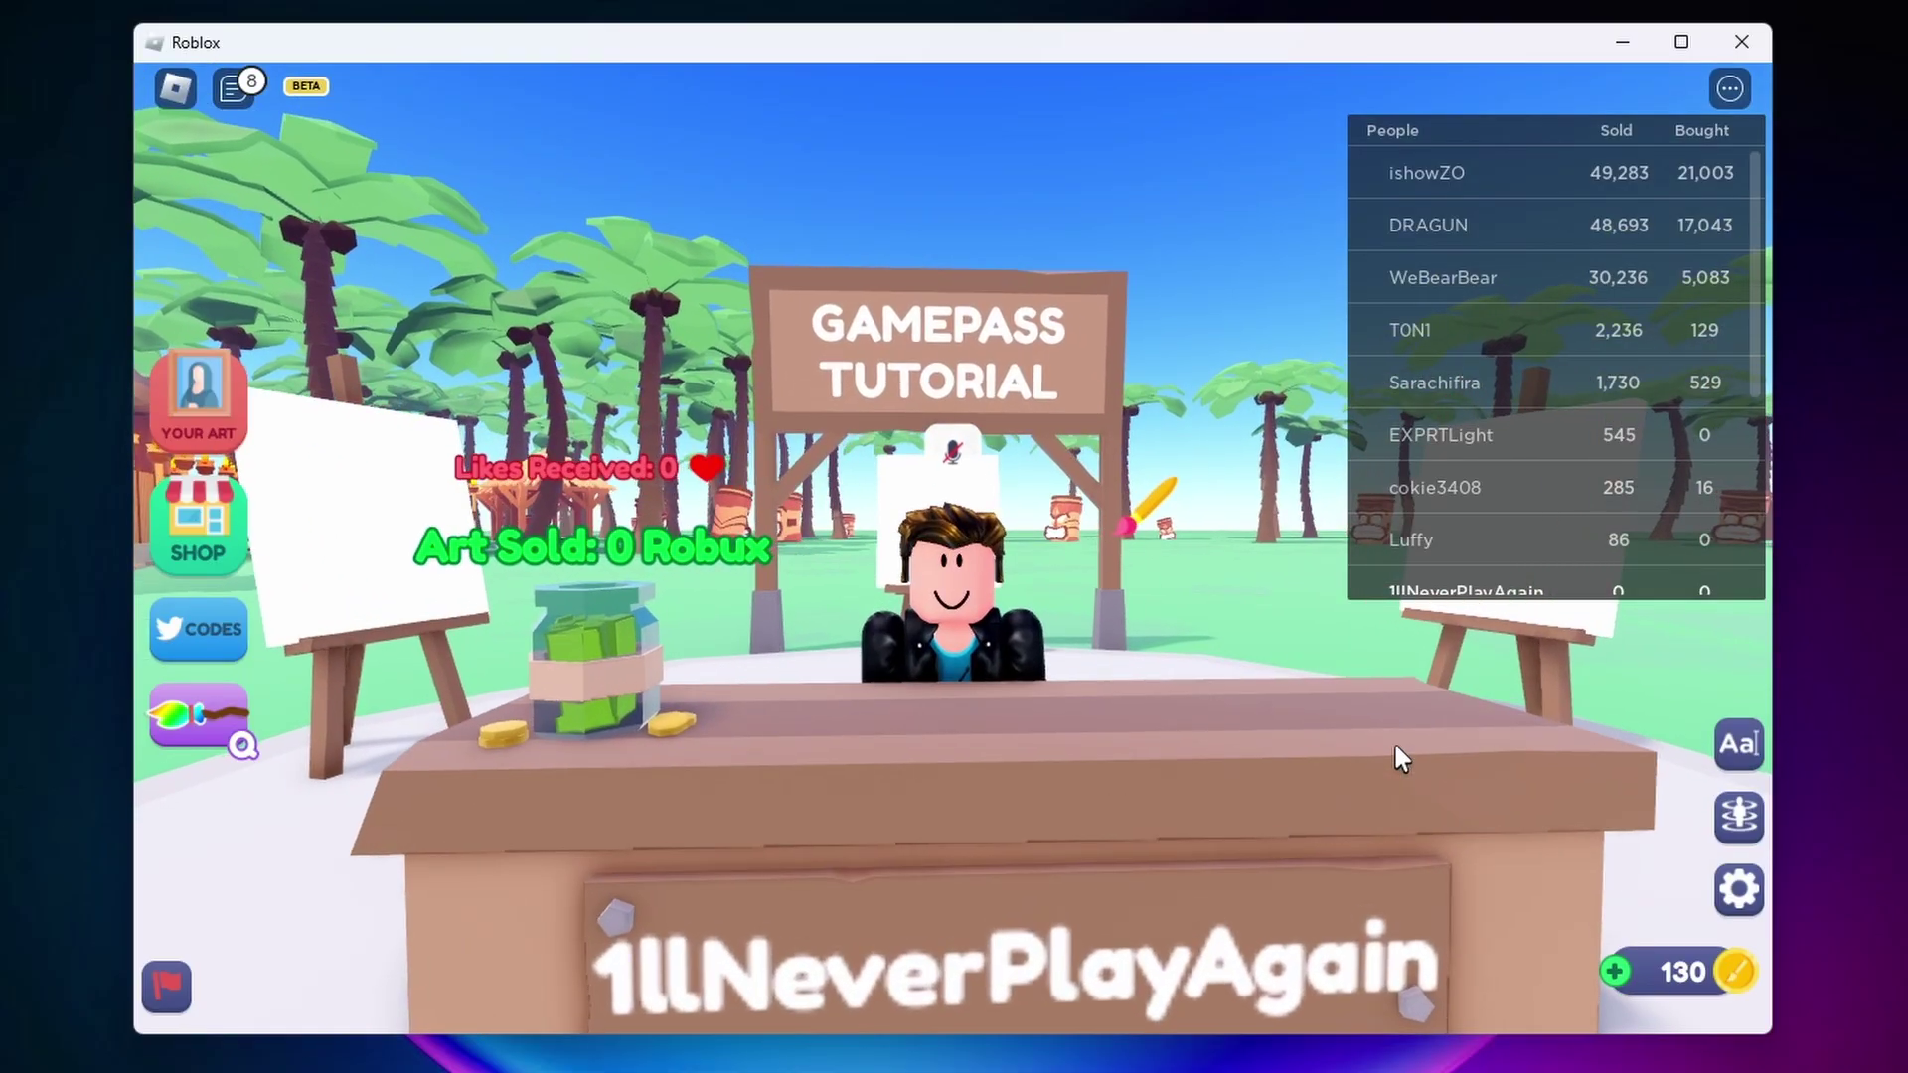
scroll(1399, 759, "down", 2)
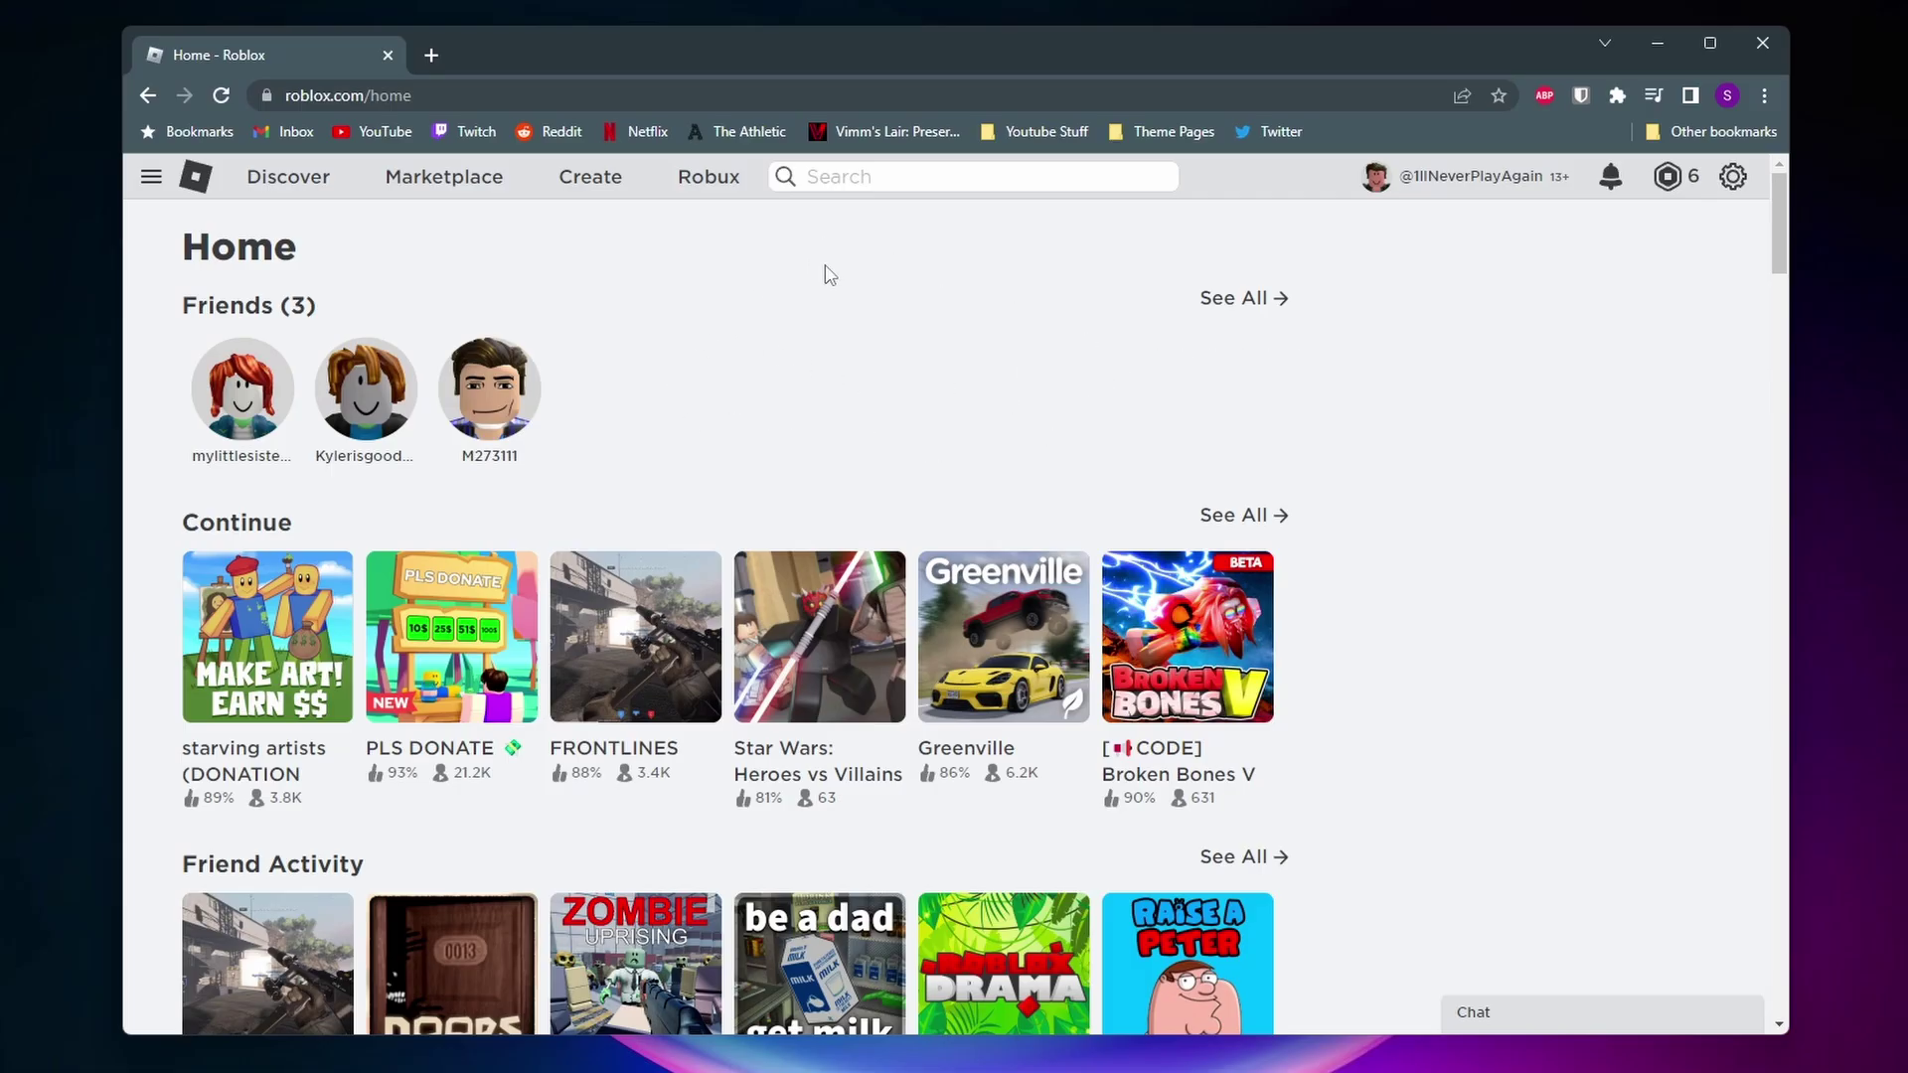
Open the Creator Dashboard's list of own experiences from the Roblox home page
left_click(601, 181)
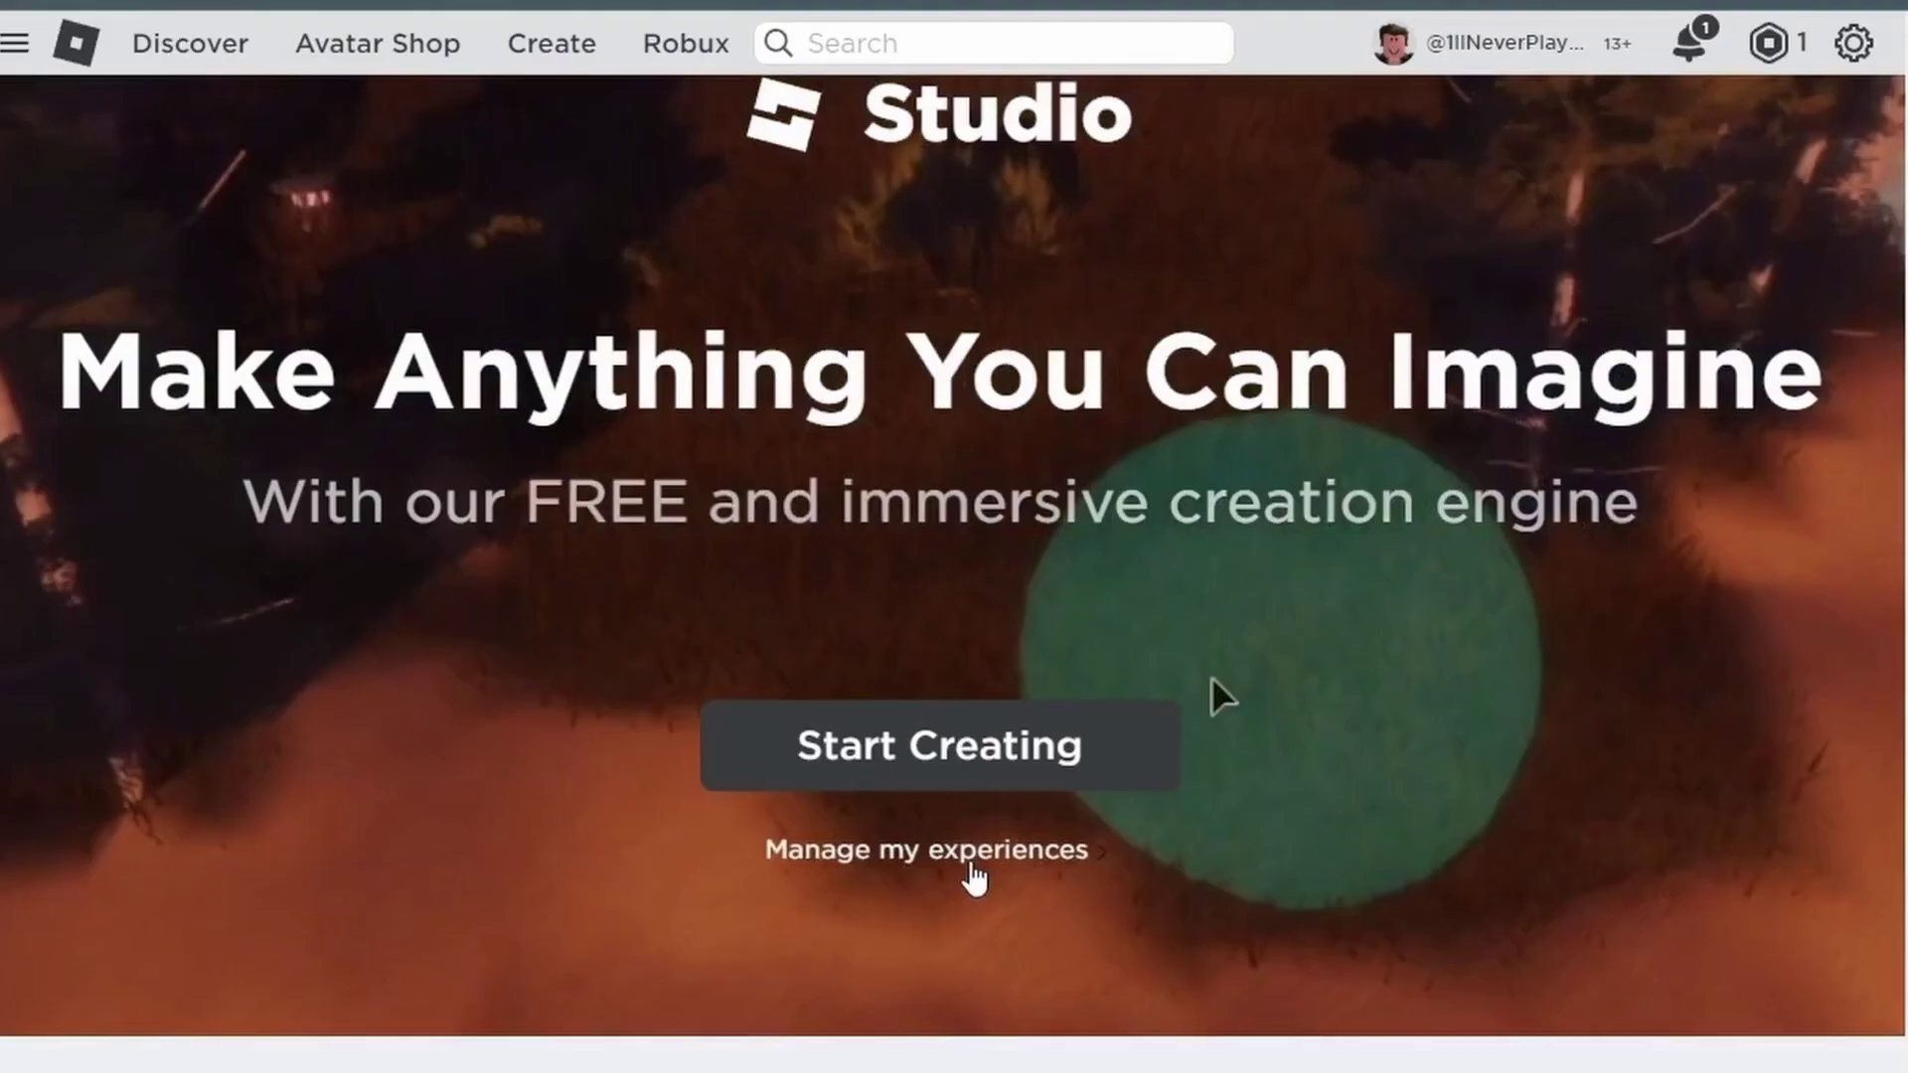
left_click(971, 867)
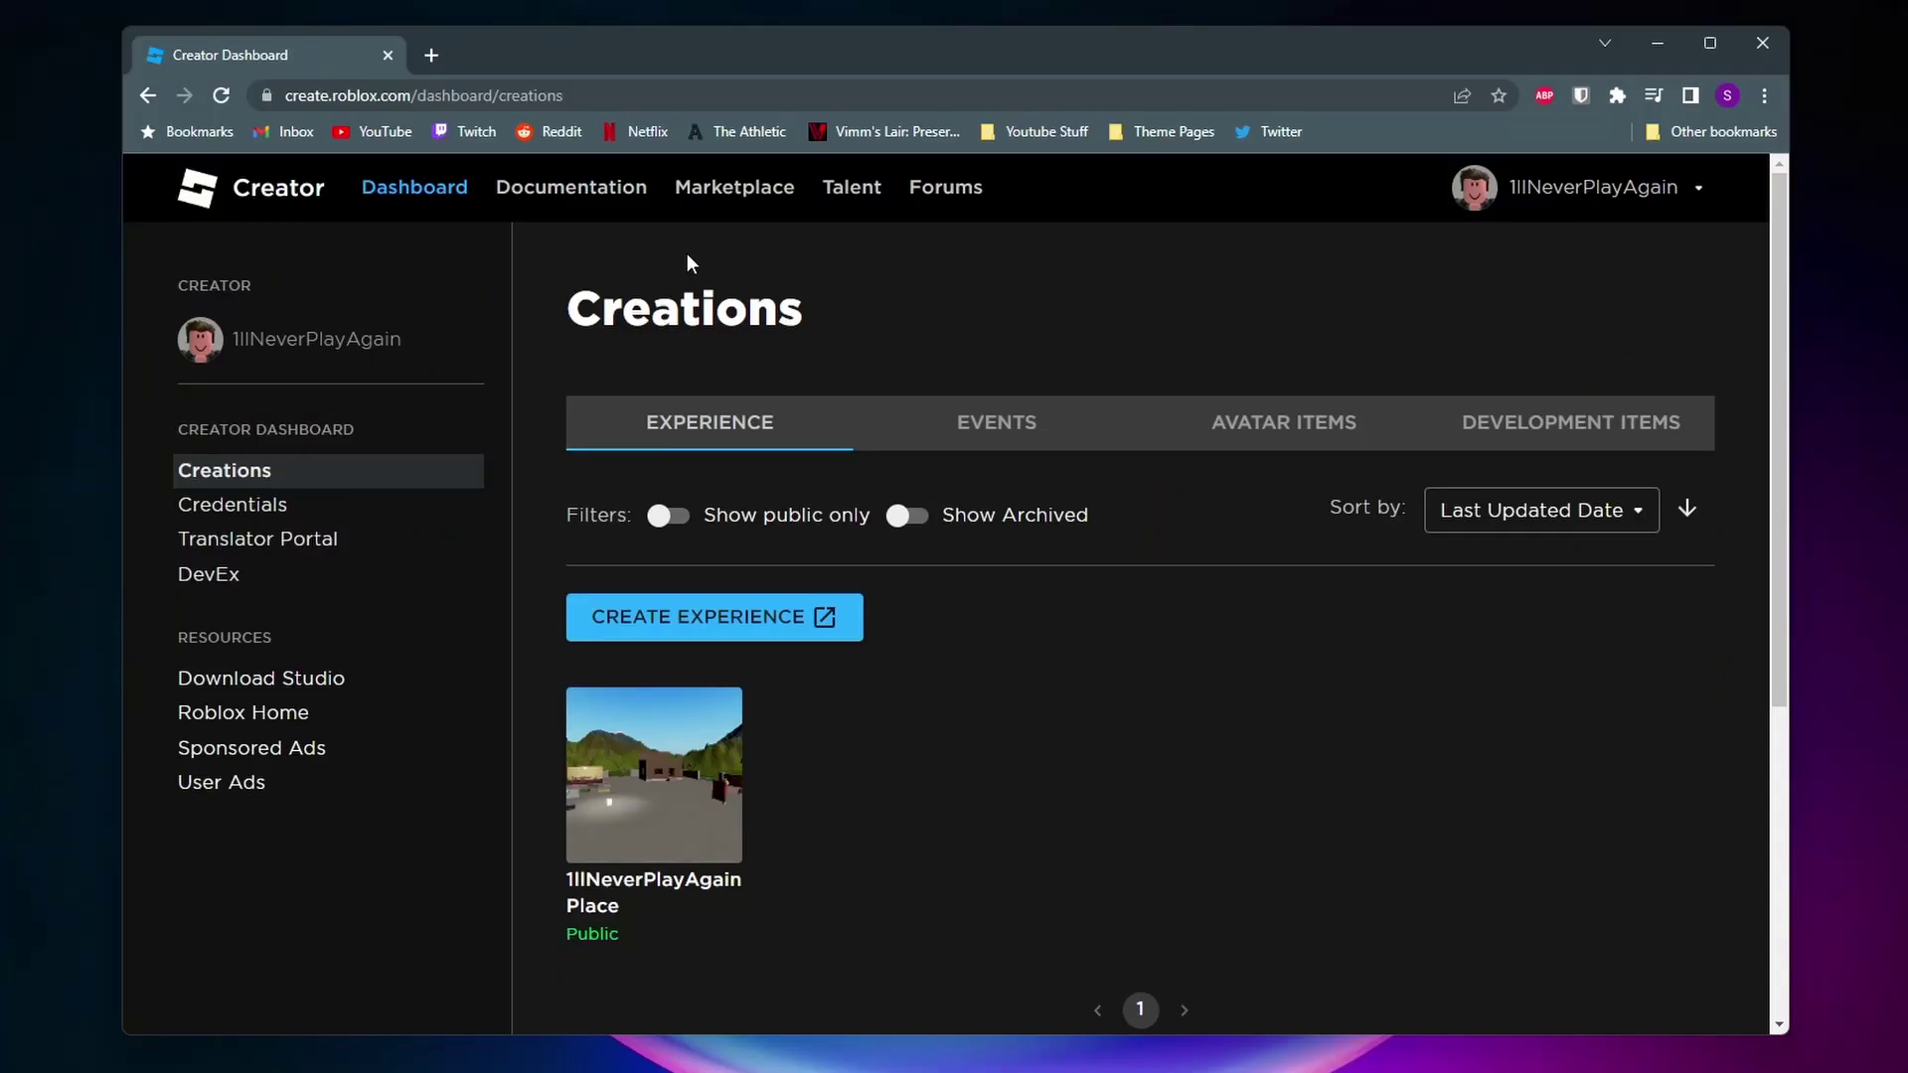
scroll(693, 267, "down", 1)
scroll(692, 266, "up", 1)
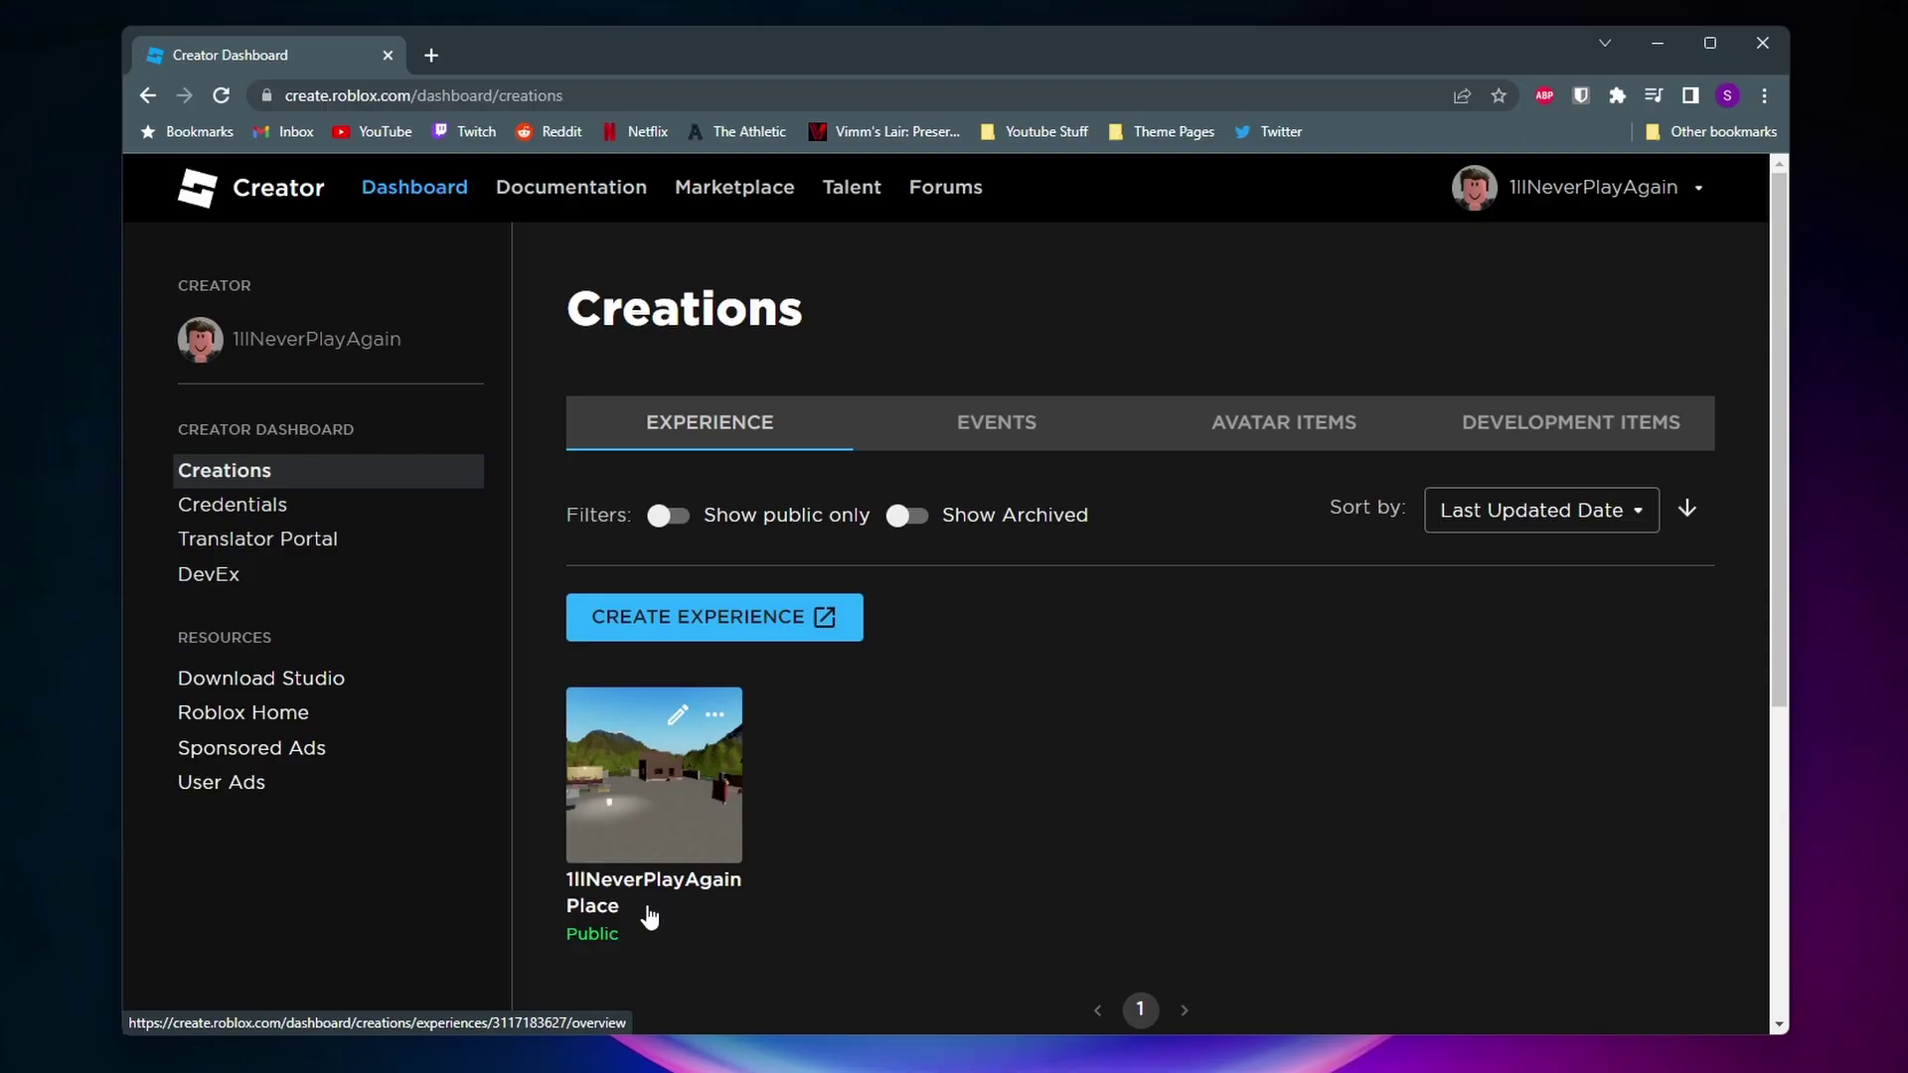
Open the existing public experience and show the passes among its associated items
left_click(674, 821)
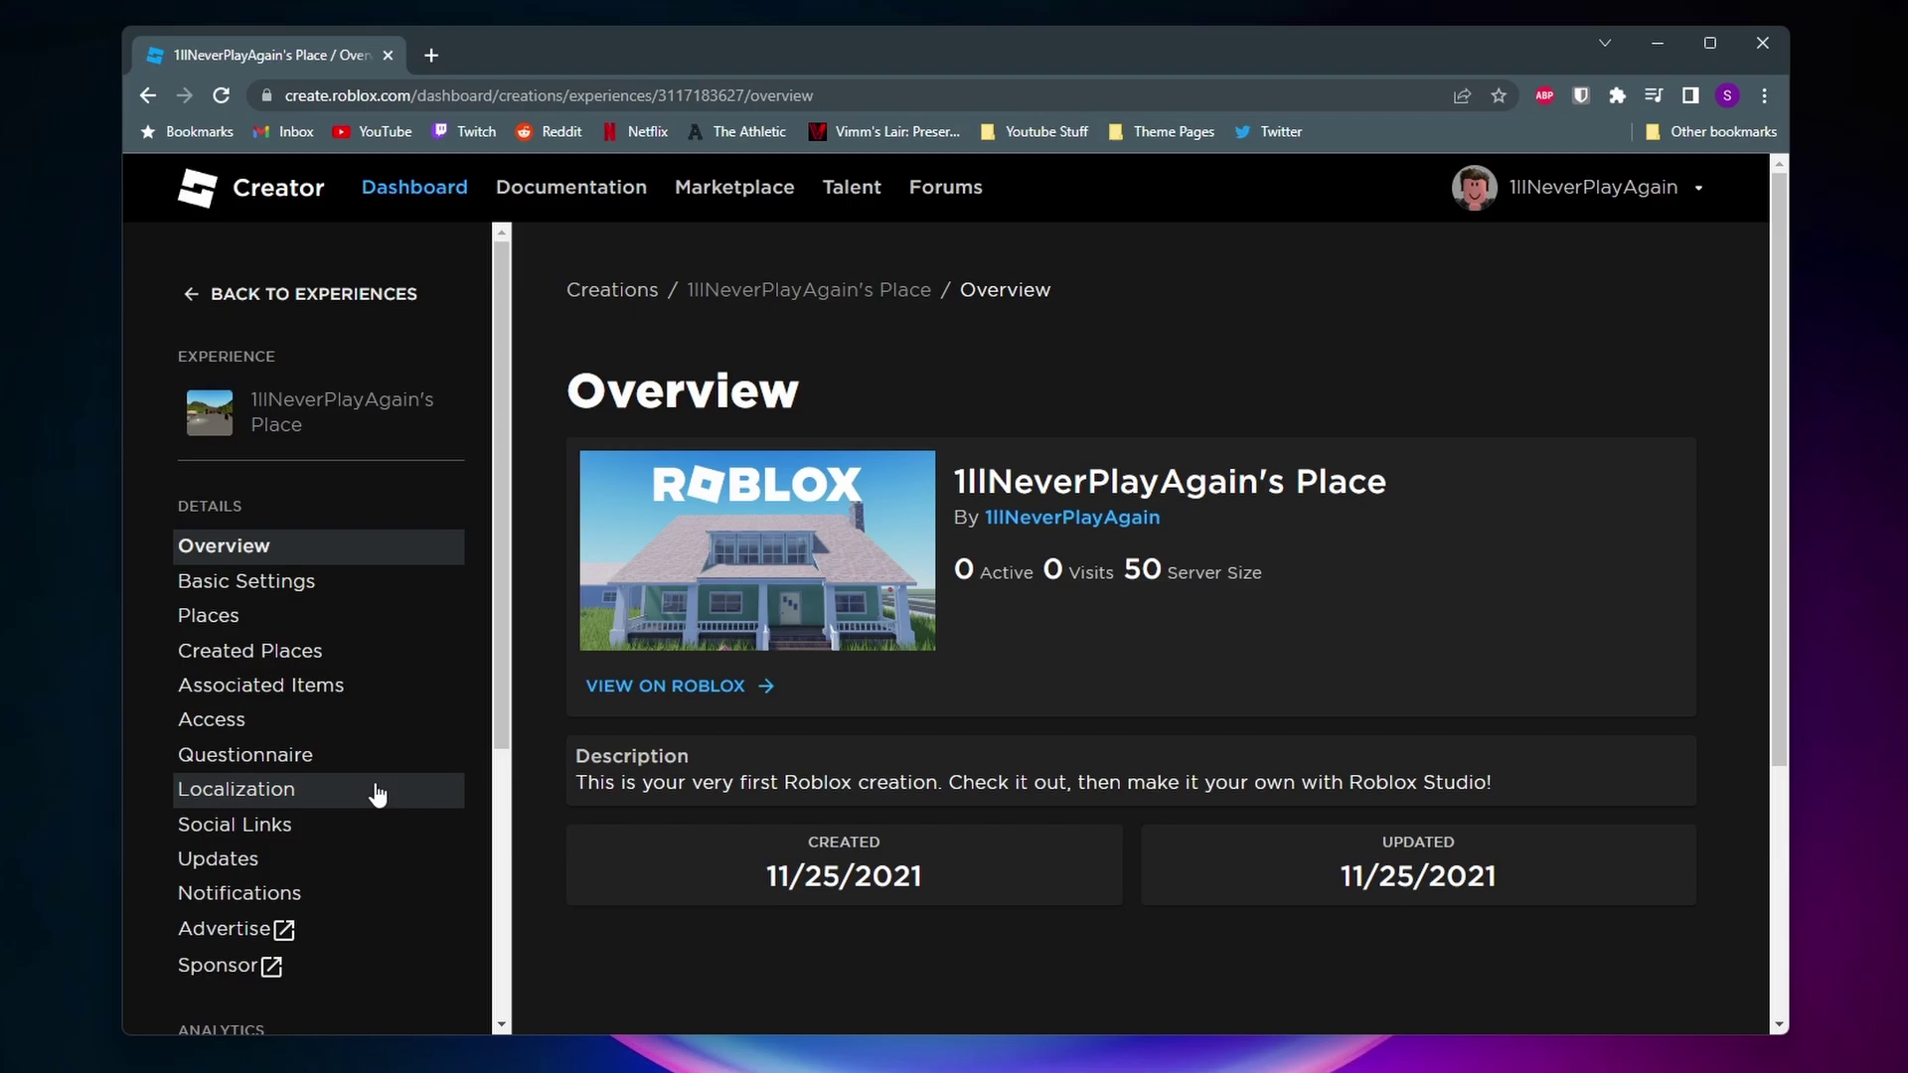
left_click(289, 701)
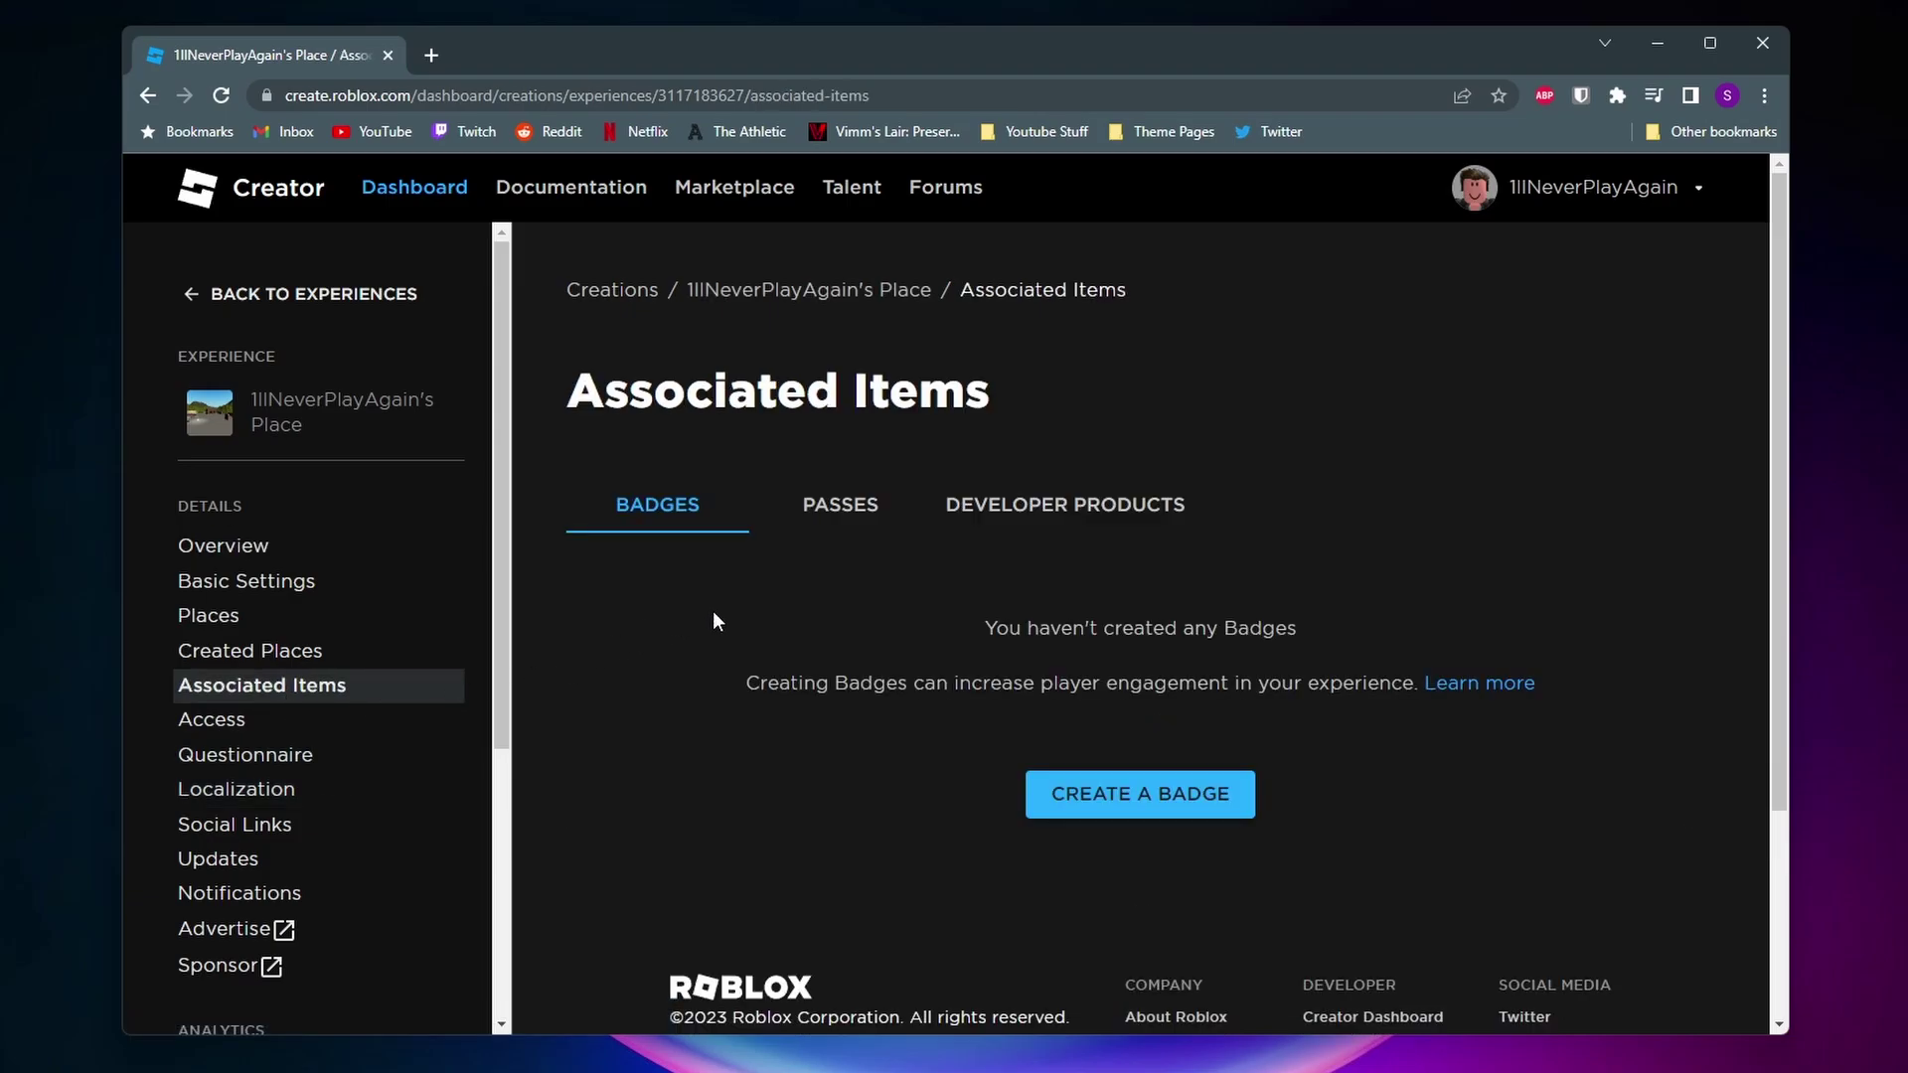
left_click(880, 509)
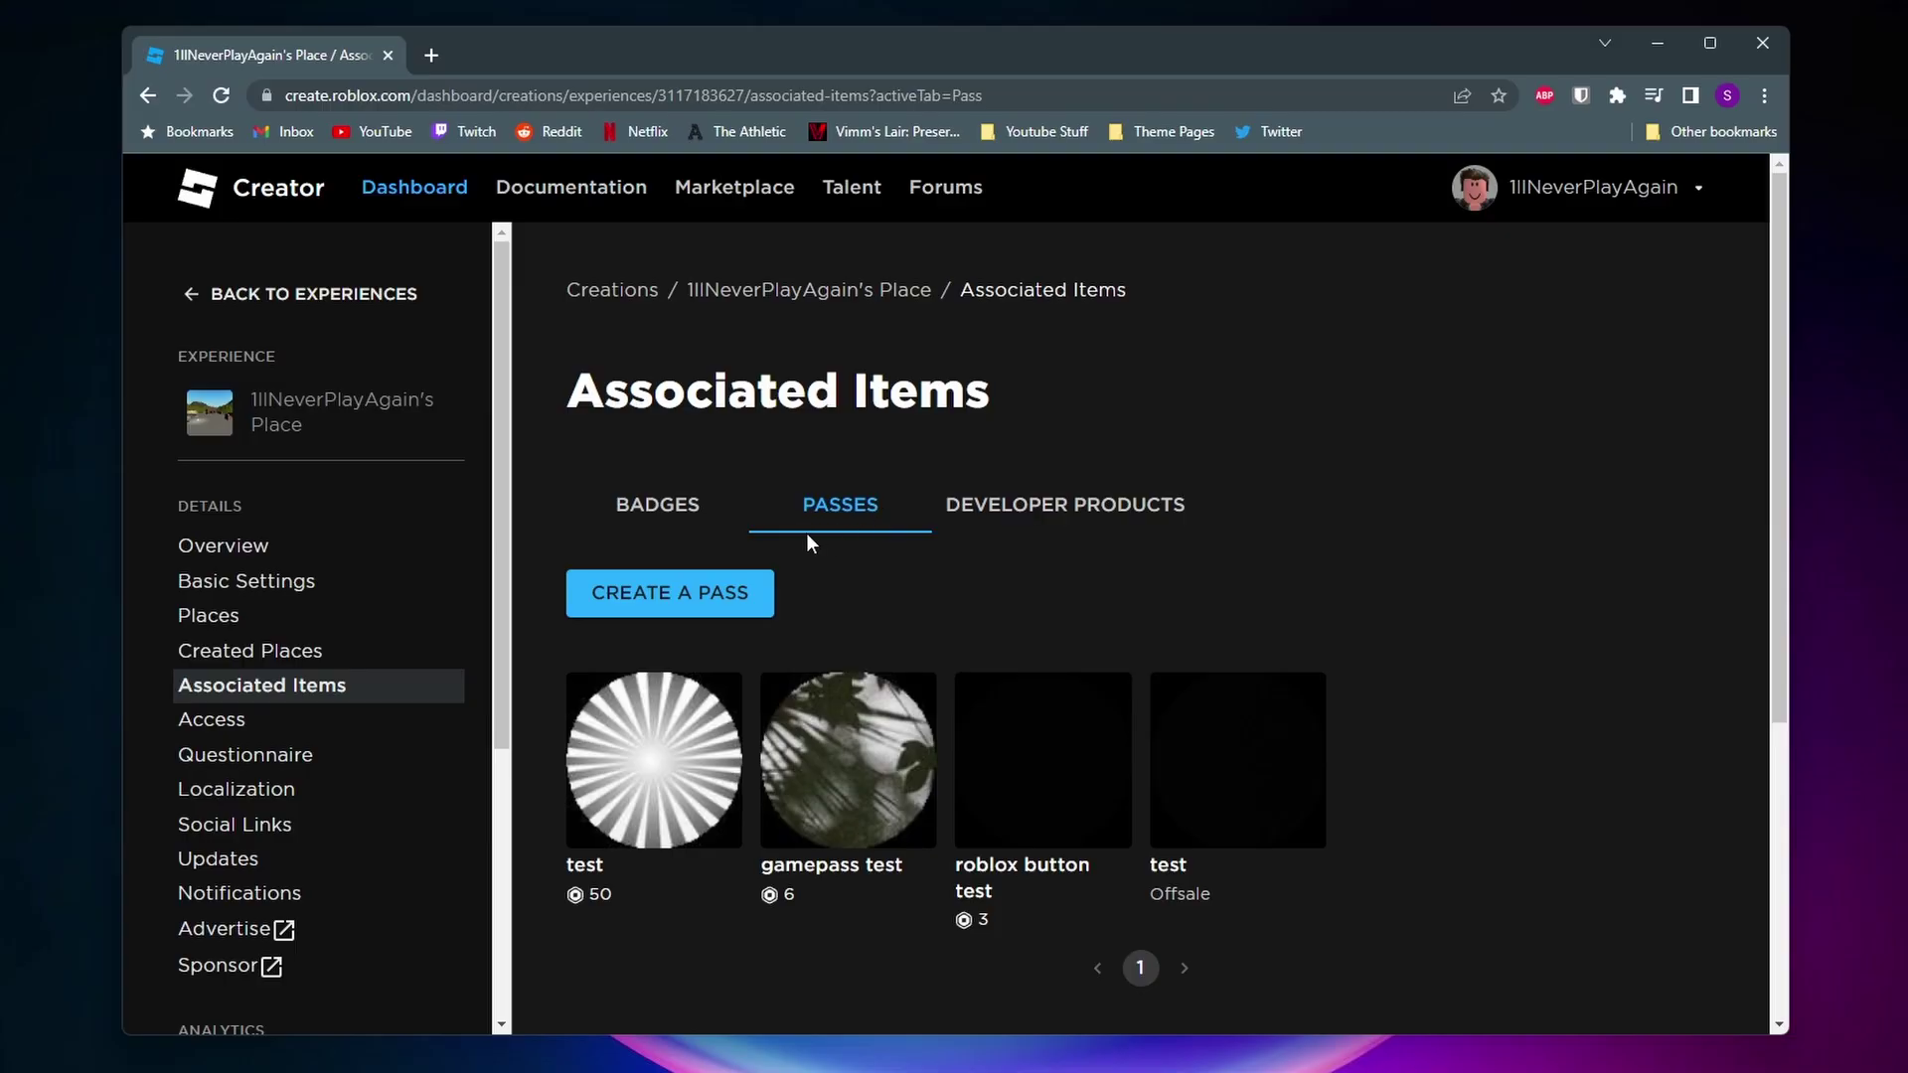
Start a new pass, upload the landscape image for it and name it "starving artists pc gamepass"
left_click(691, 593)
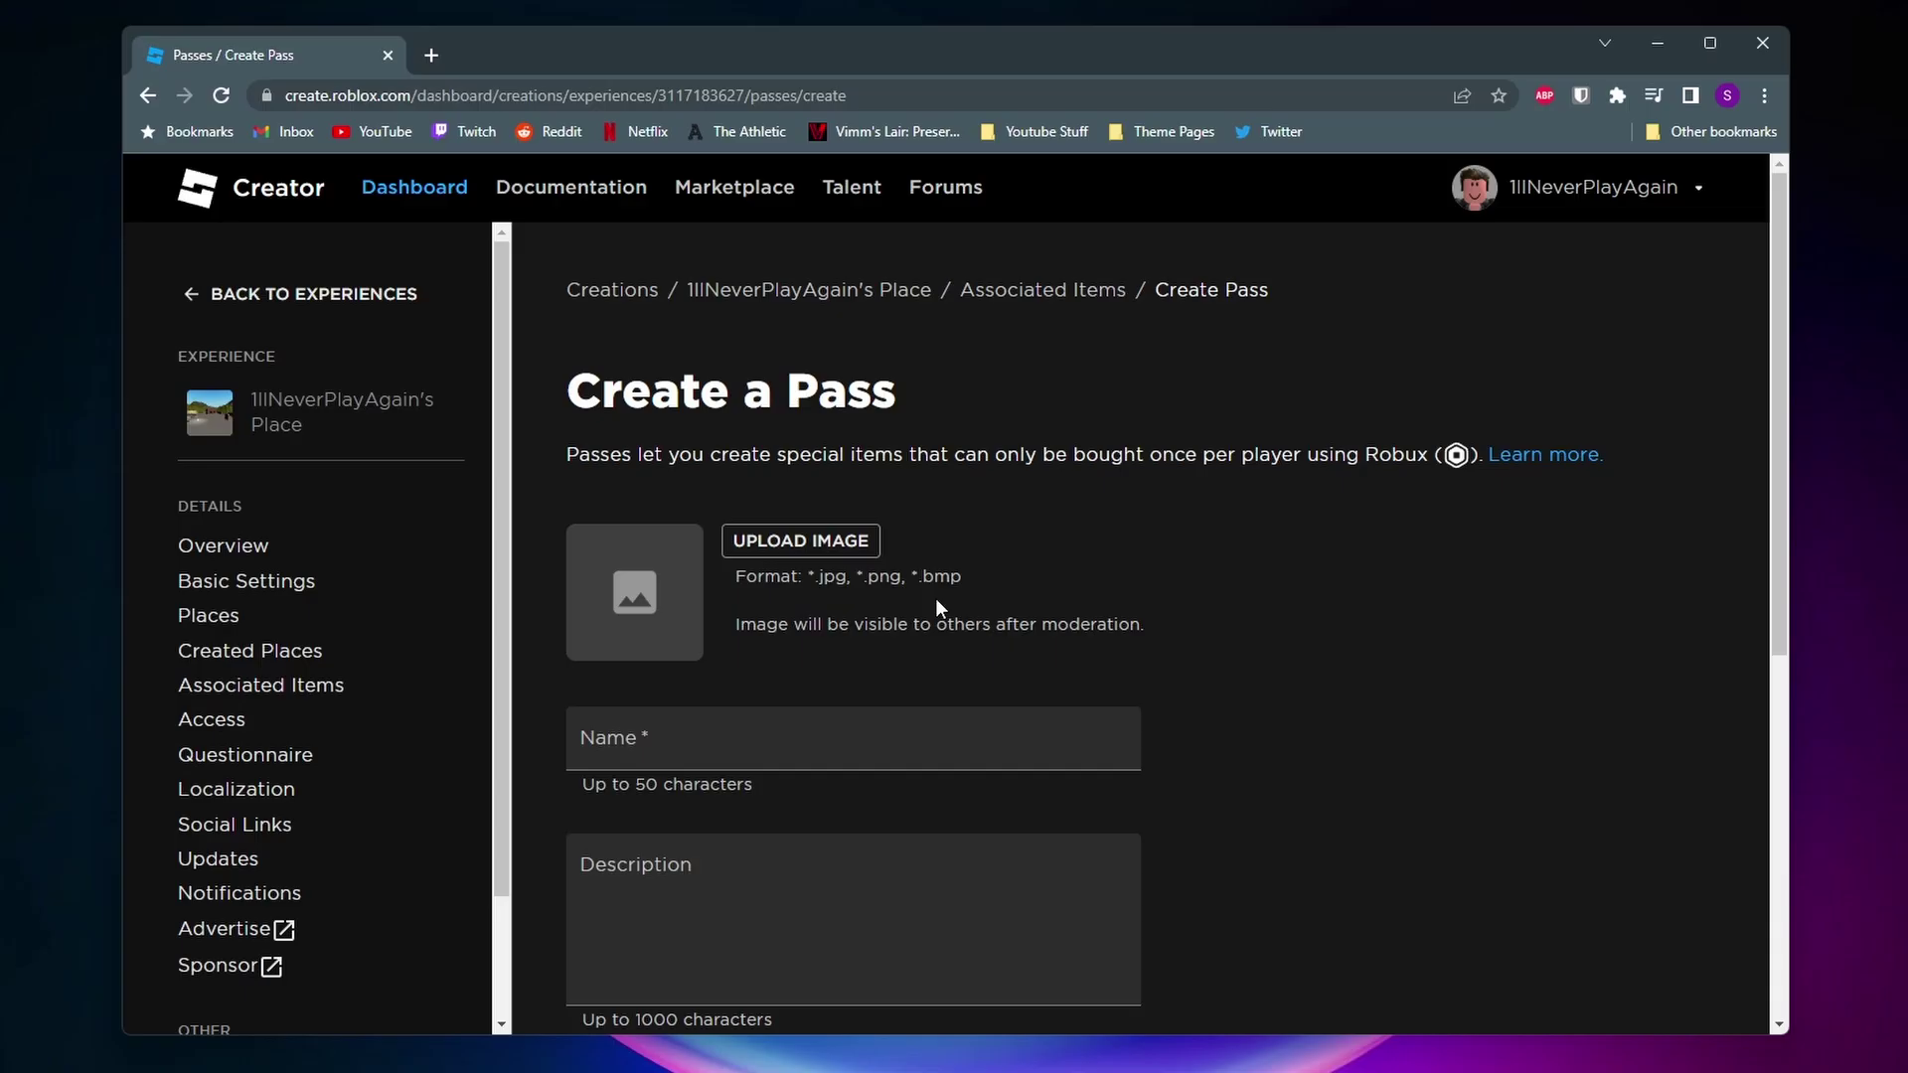
scroll(1201, 596, "down", 1)
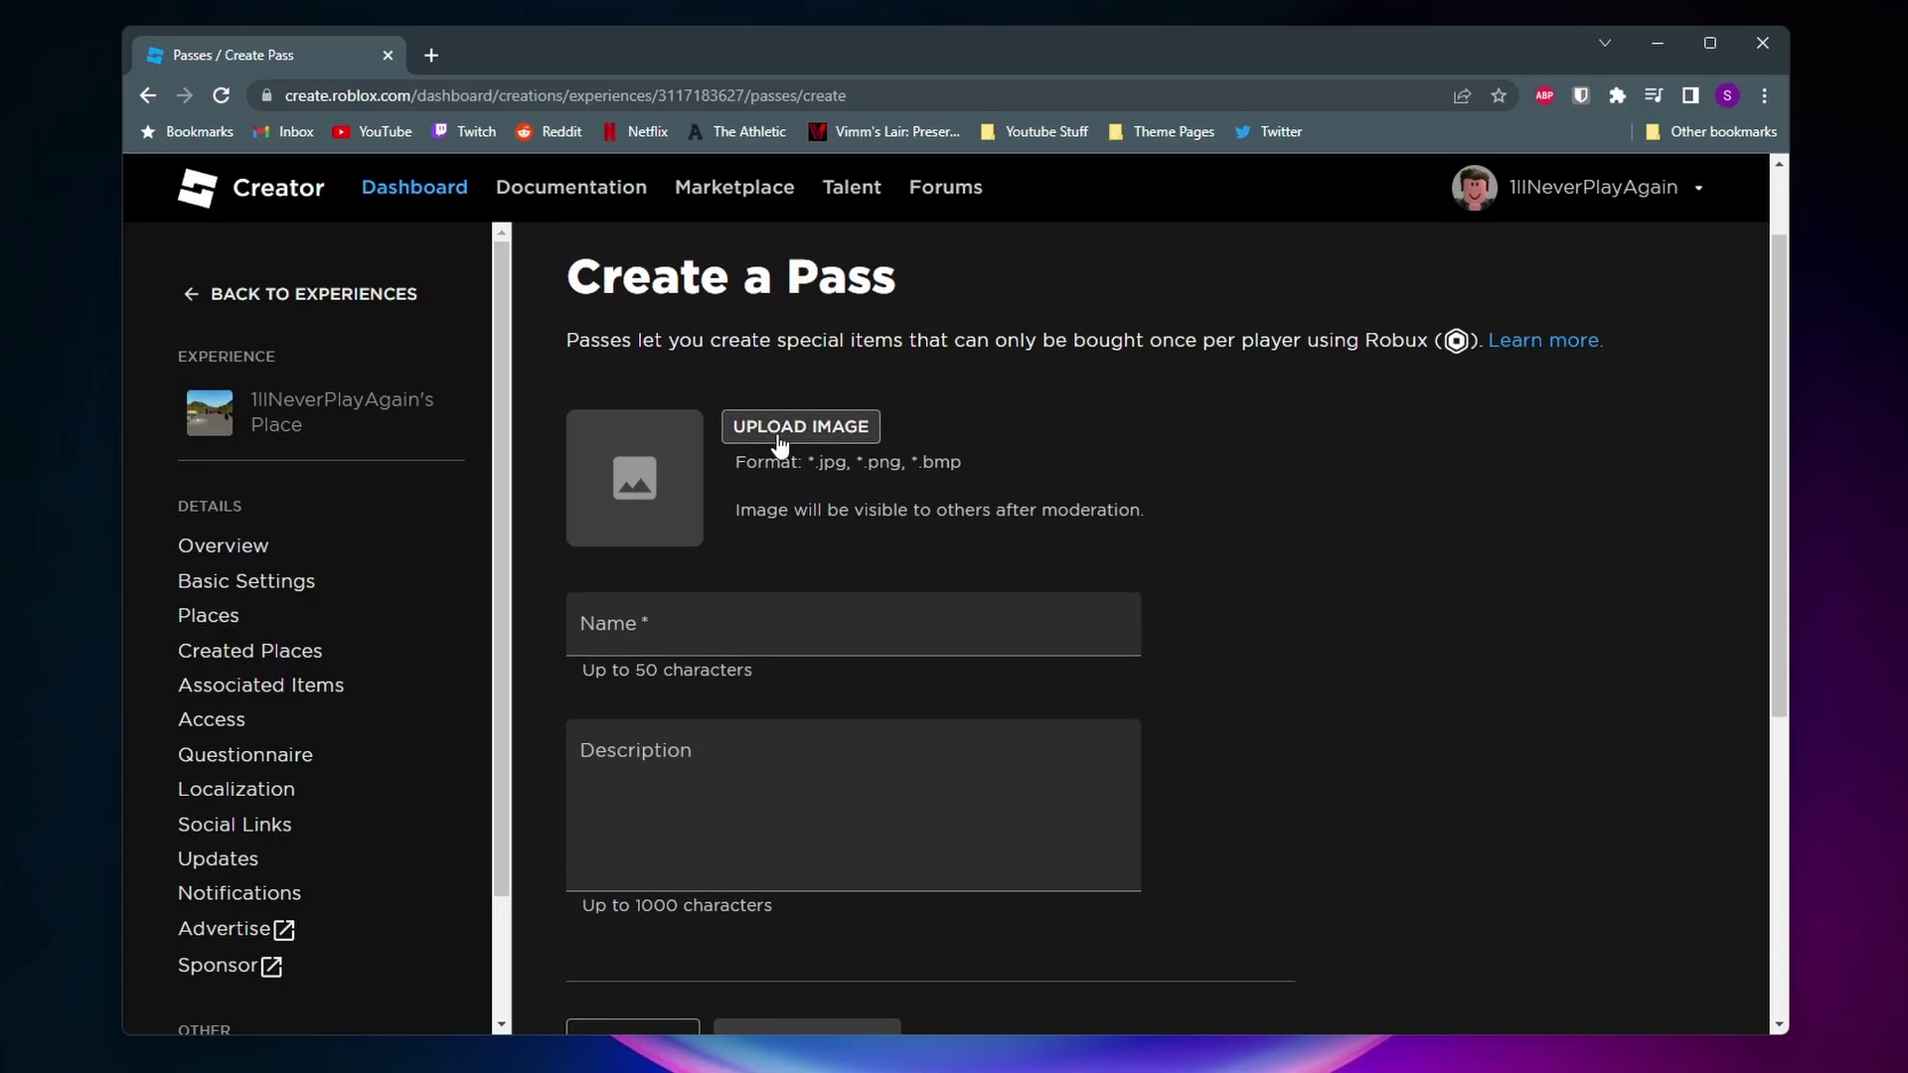
left_click(693, 615)
left_click(709, 745)
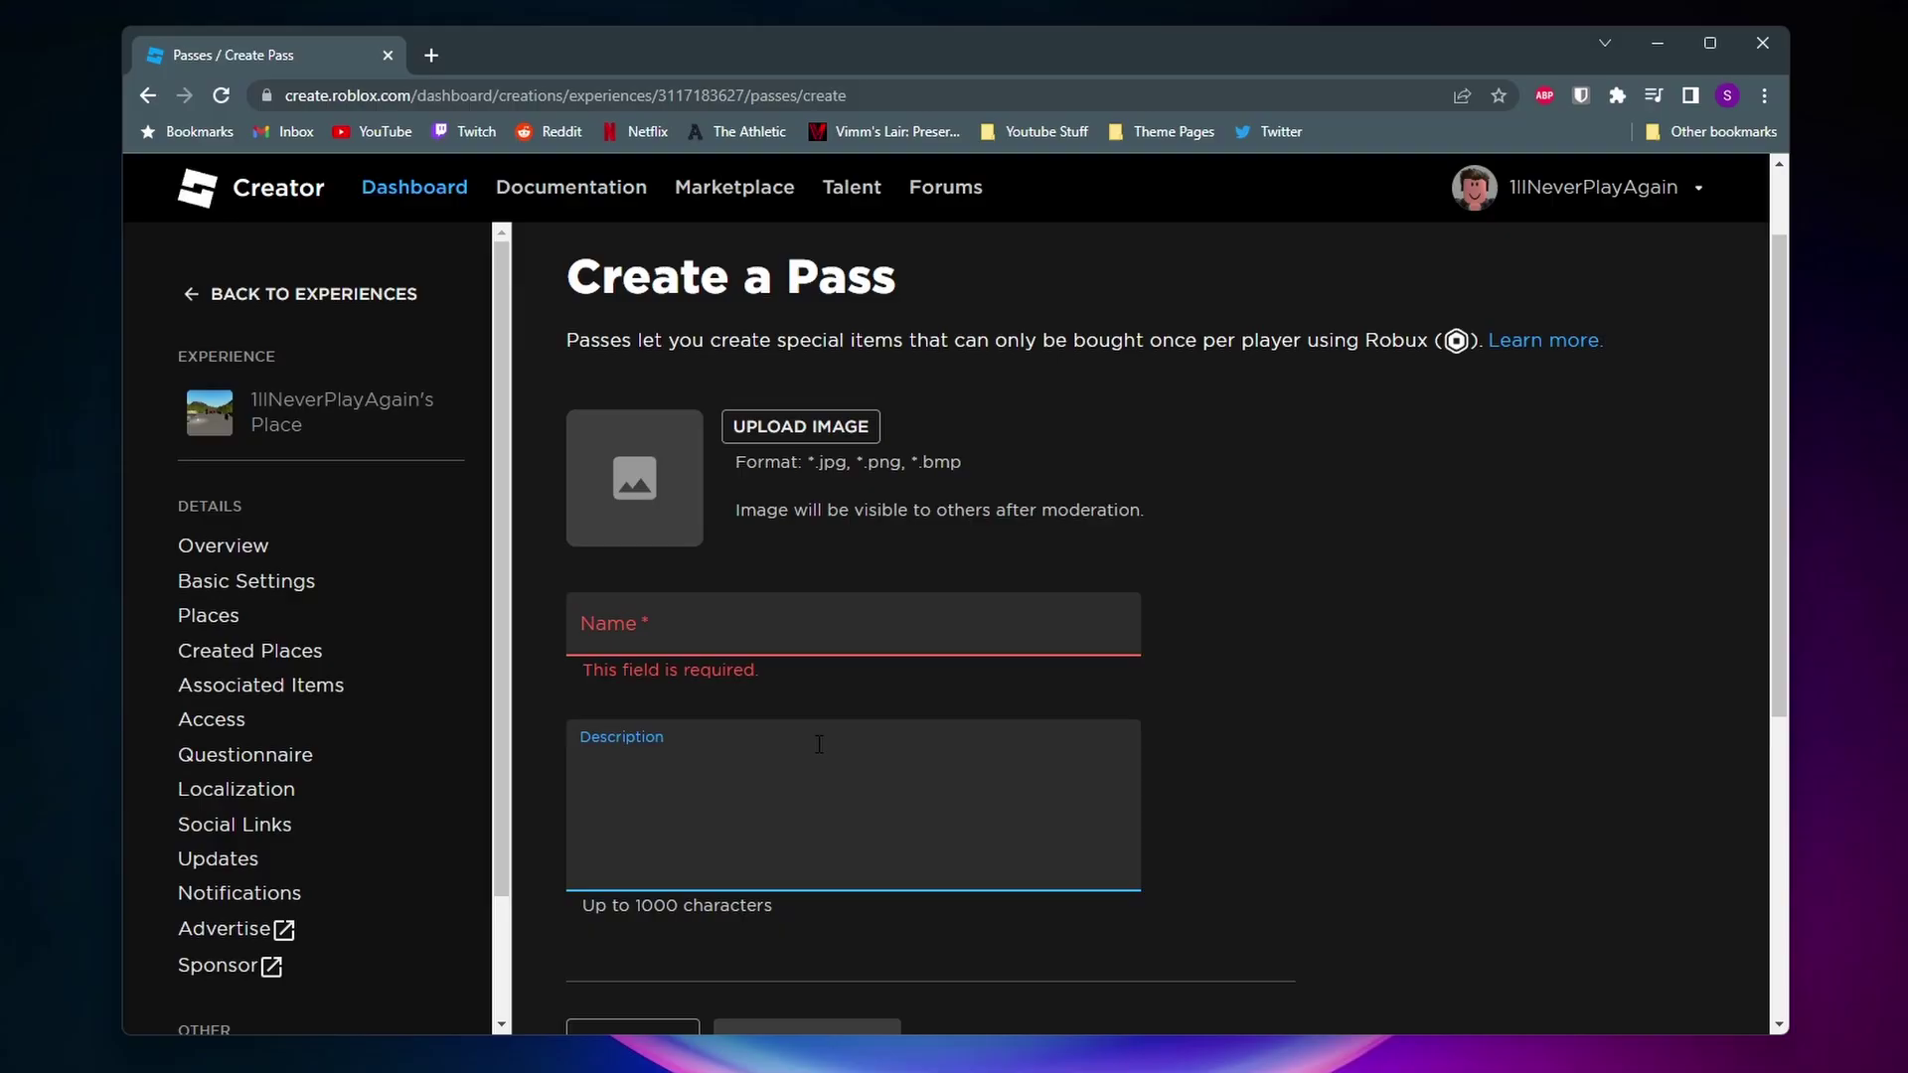
left_click(753, 610)
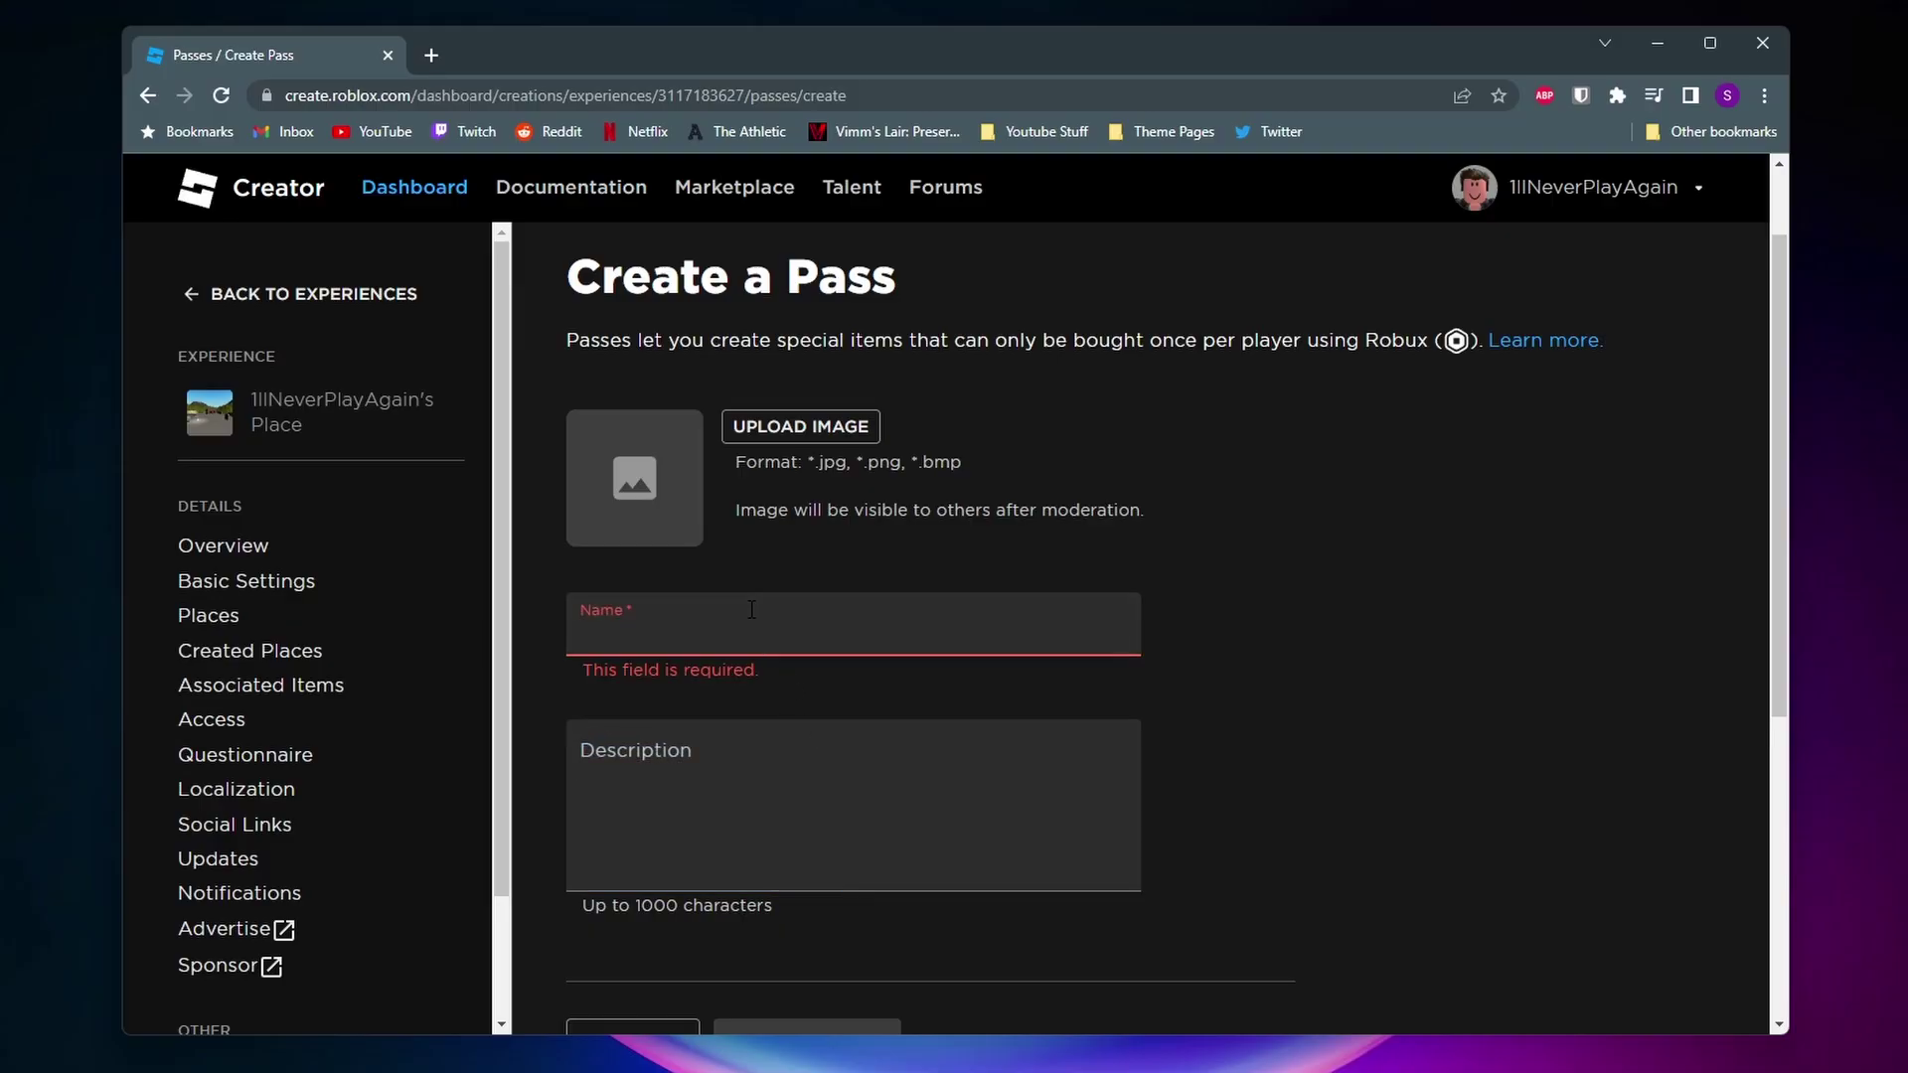
left_click(767, 559)
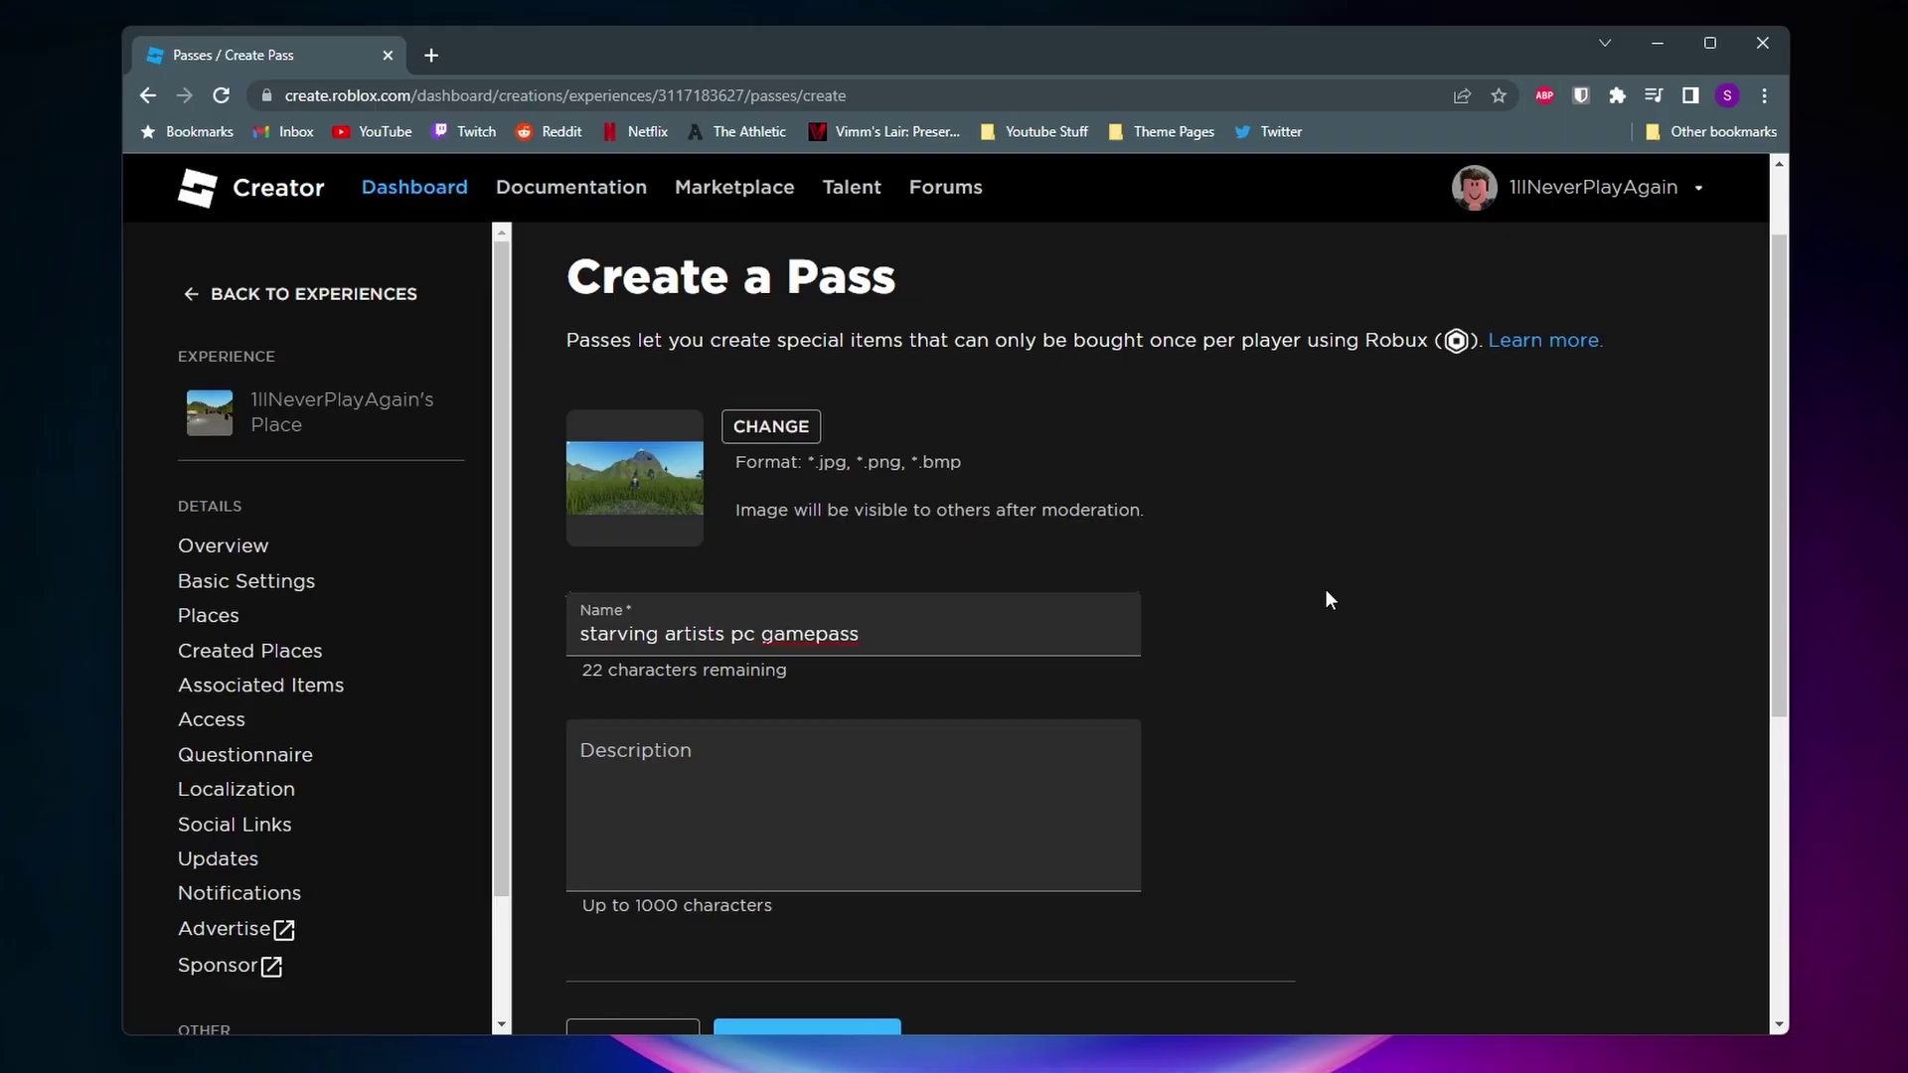
Leave the pass description empty and create the pass
scroll(1325, 592, "down", 1)
left_click(826, 690)
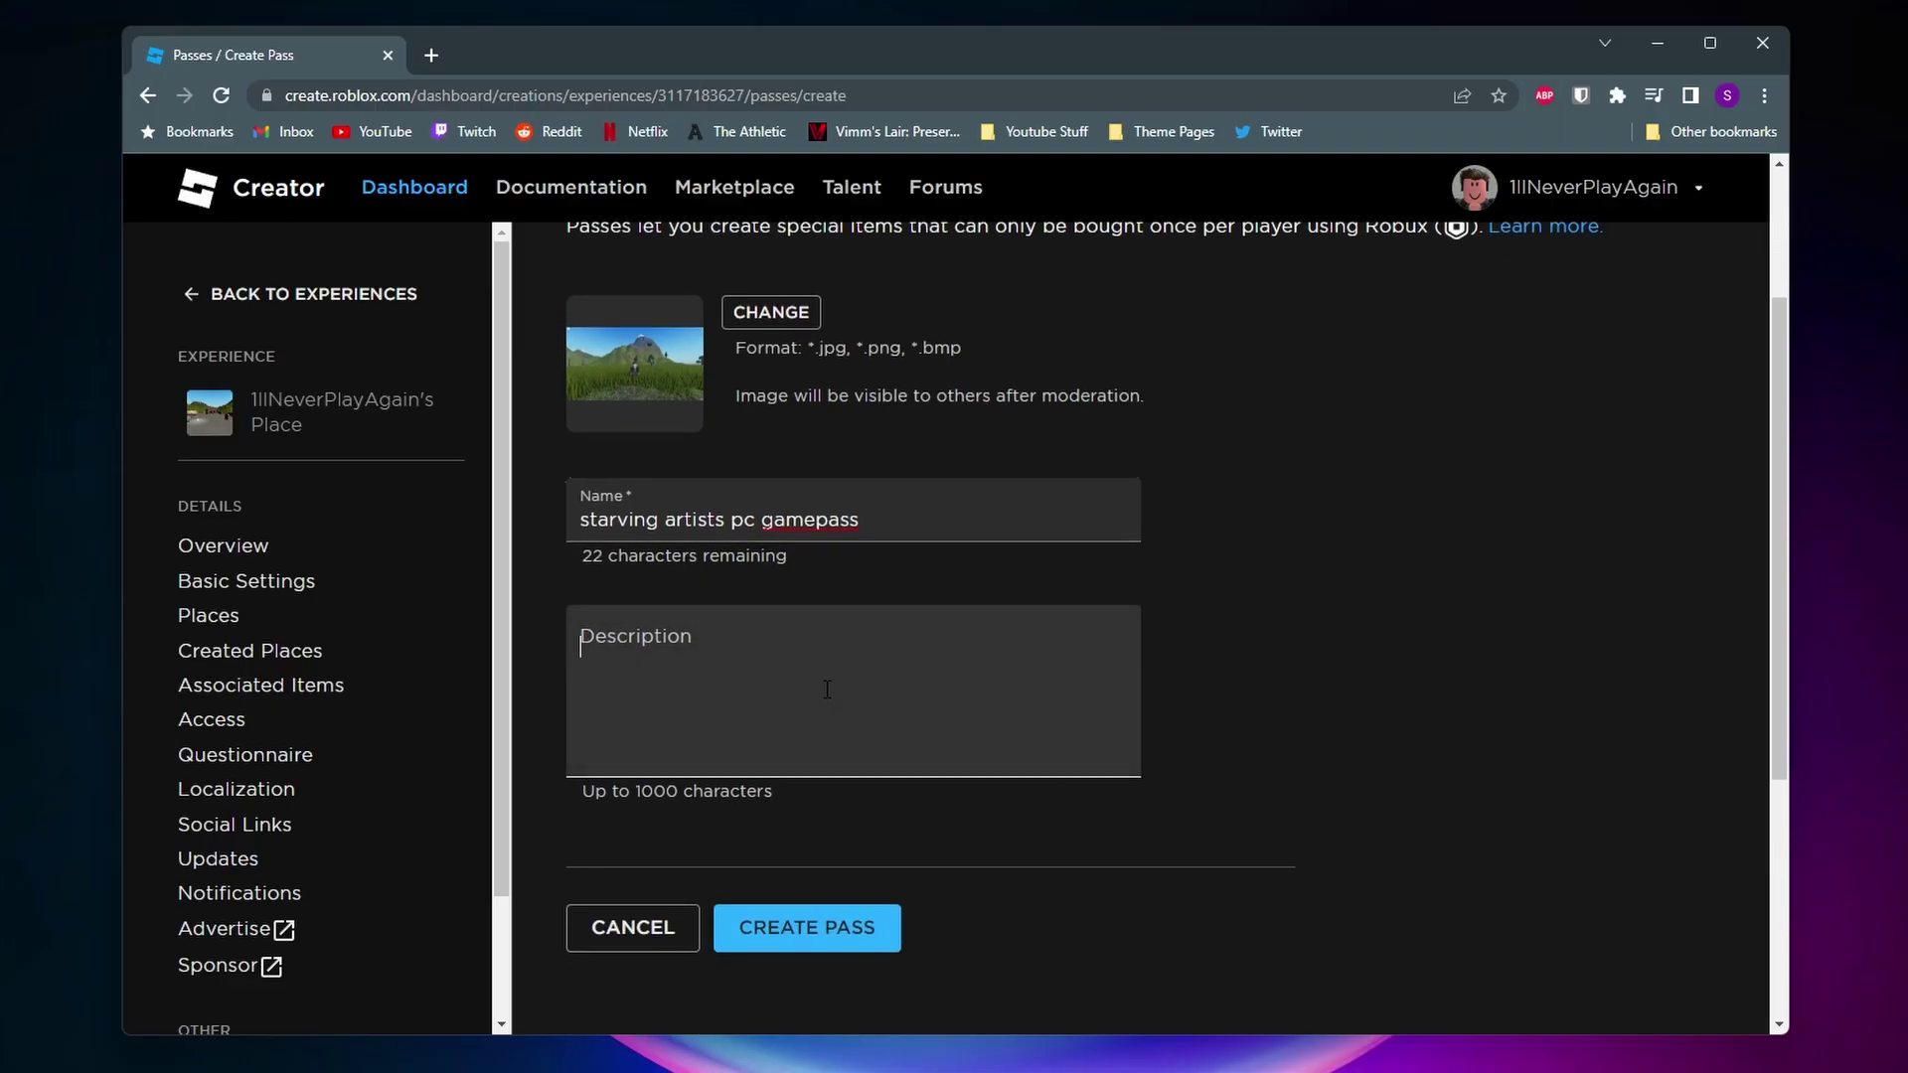
left_click(1262, 681)
left_click(811, 934)
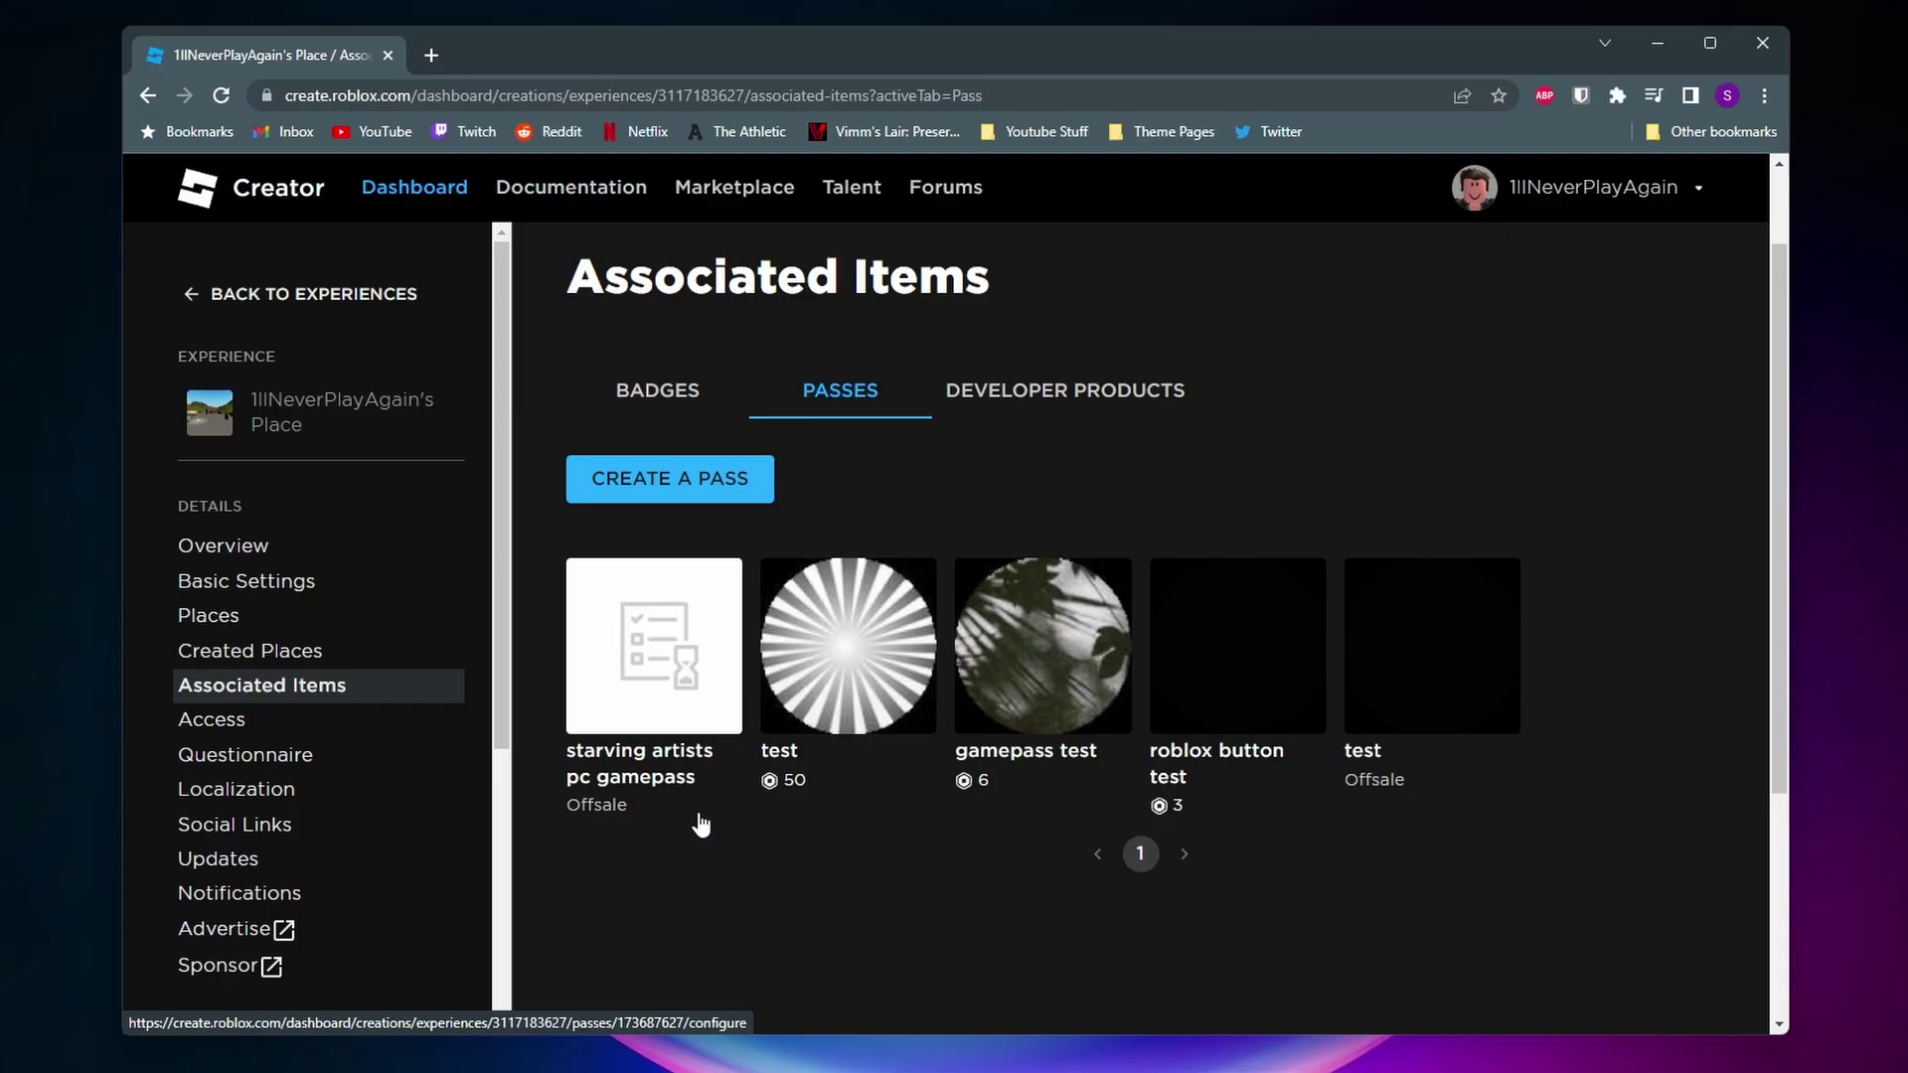
Open the new pass's sales settings, put it on sale and set its price to 50 Robux
left_click(641, 693)
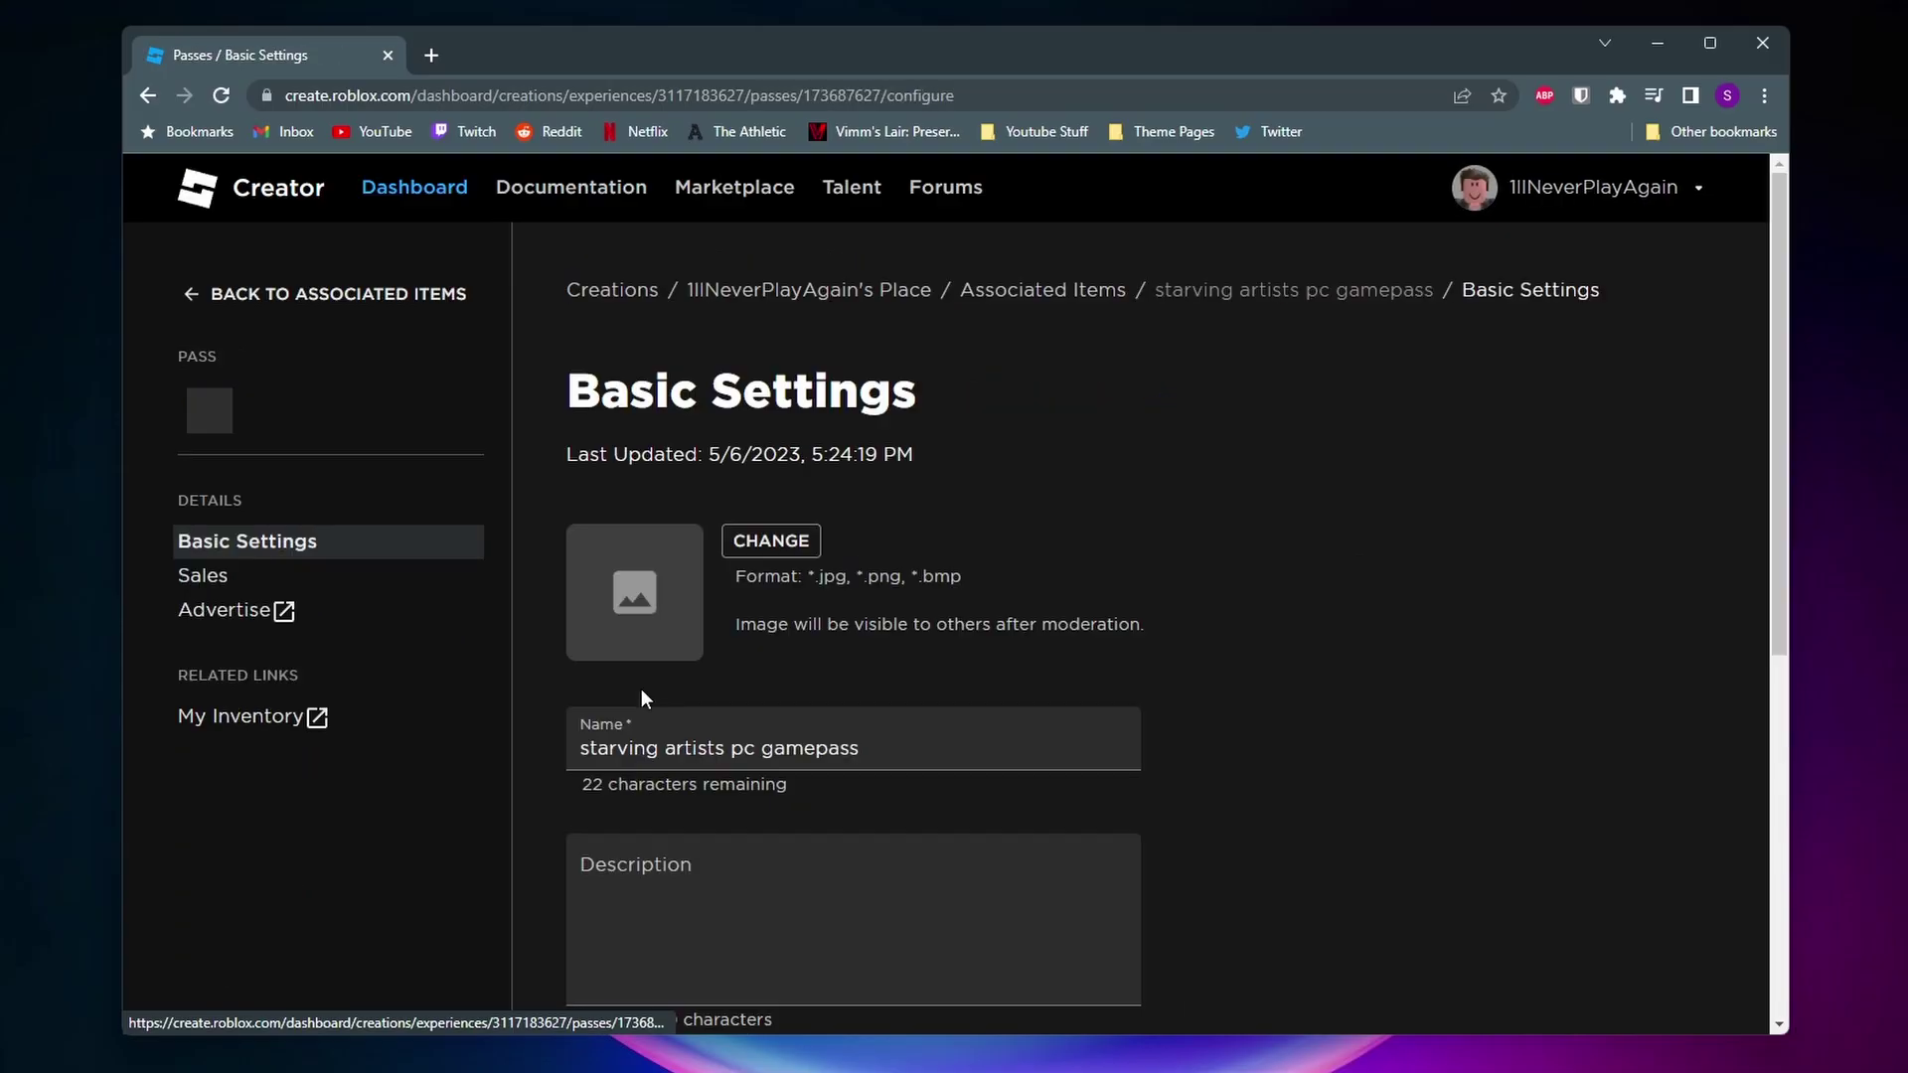
left_click(212, 588)
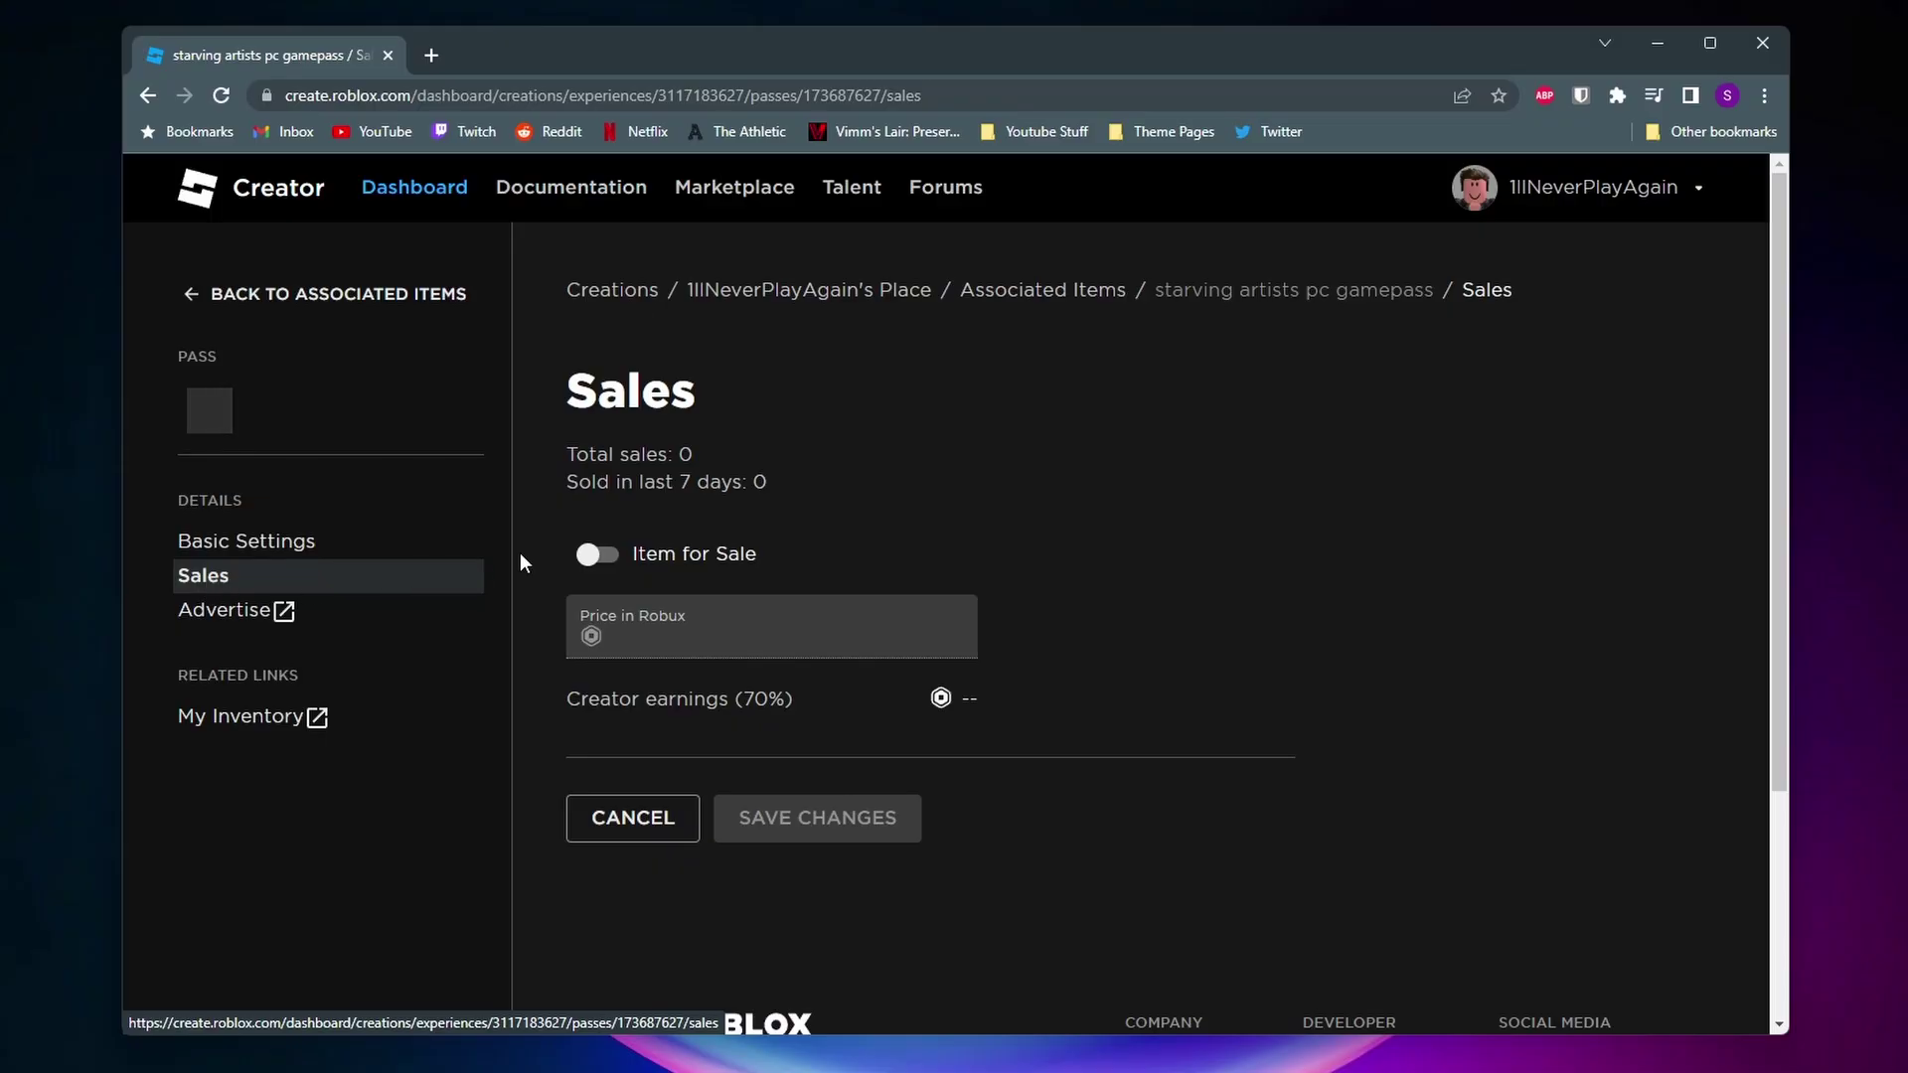
left_click(597, 557)
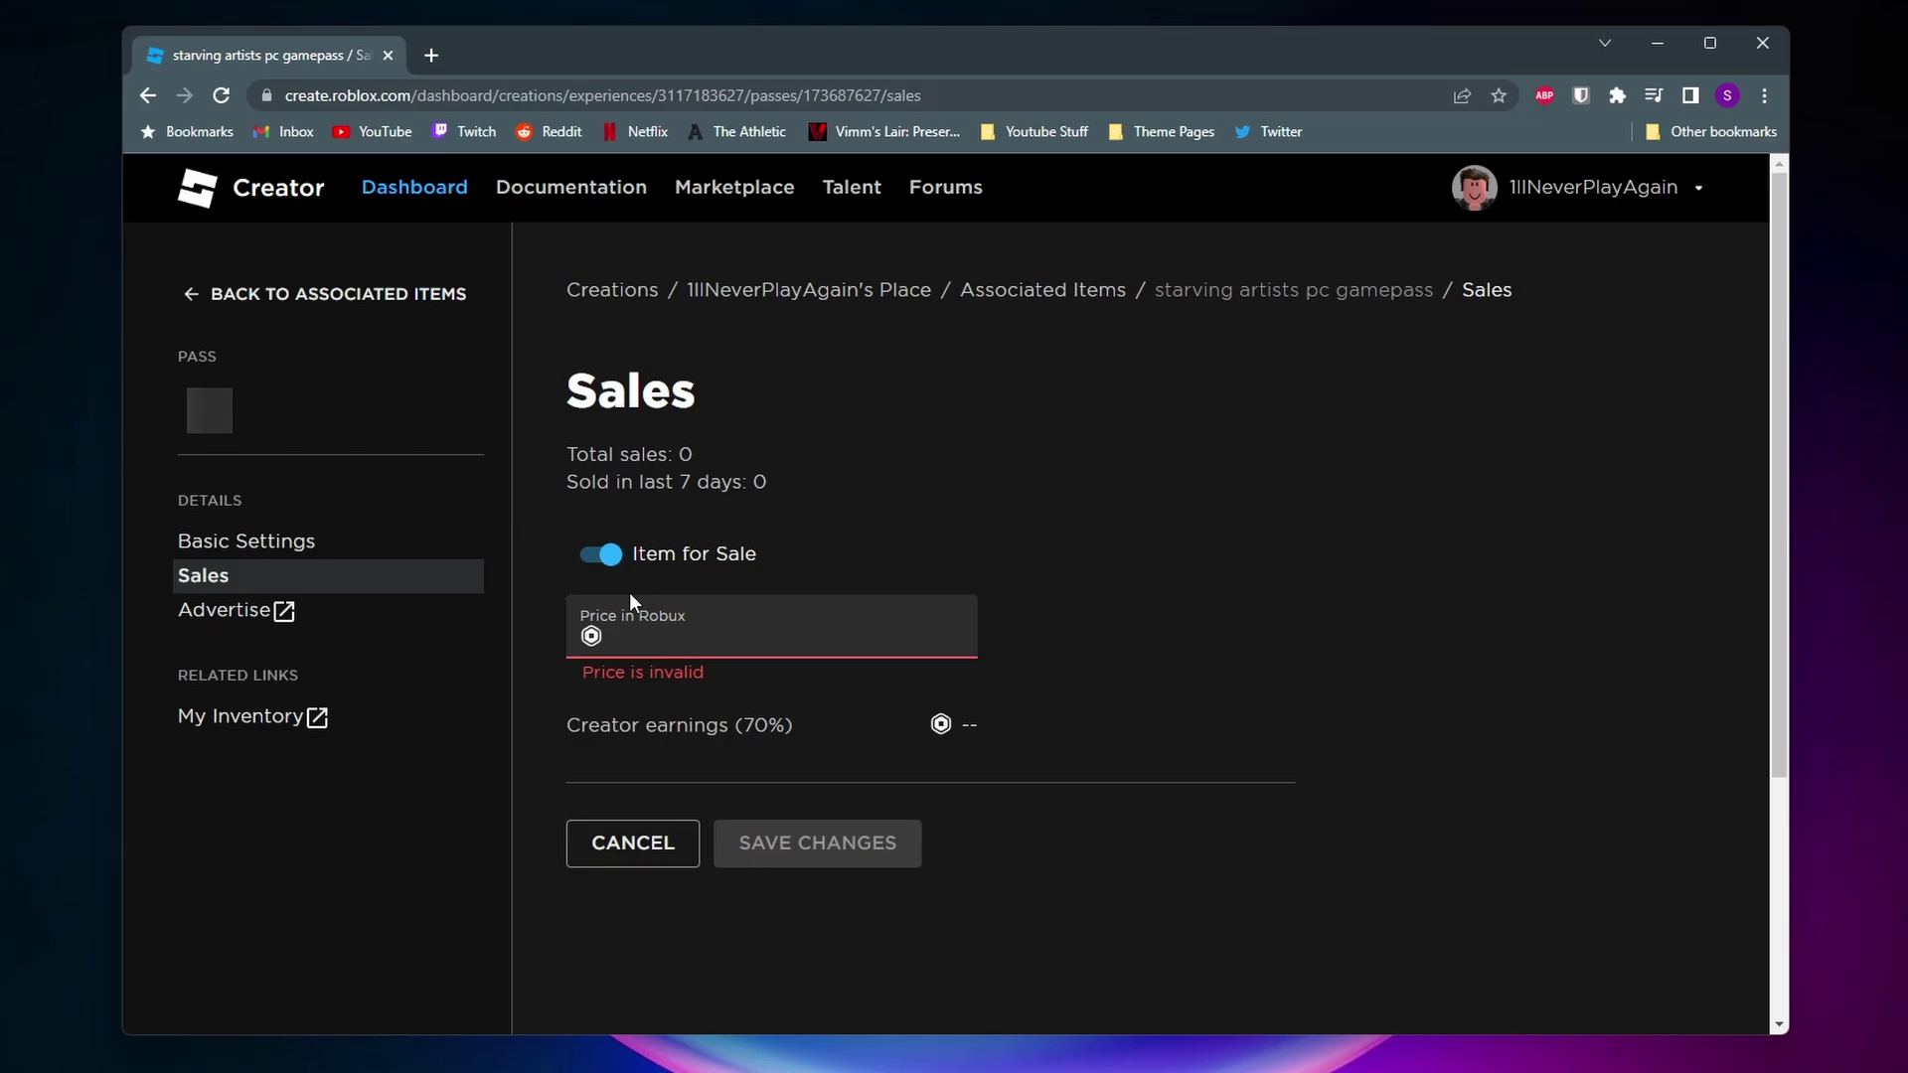
left_click(656, 638)
type("50")
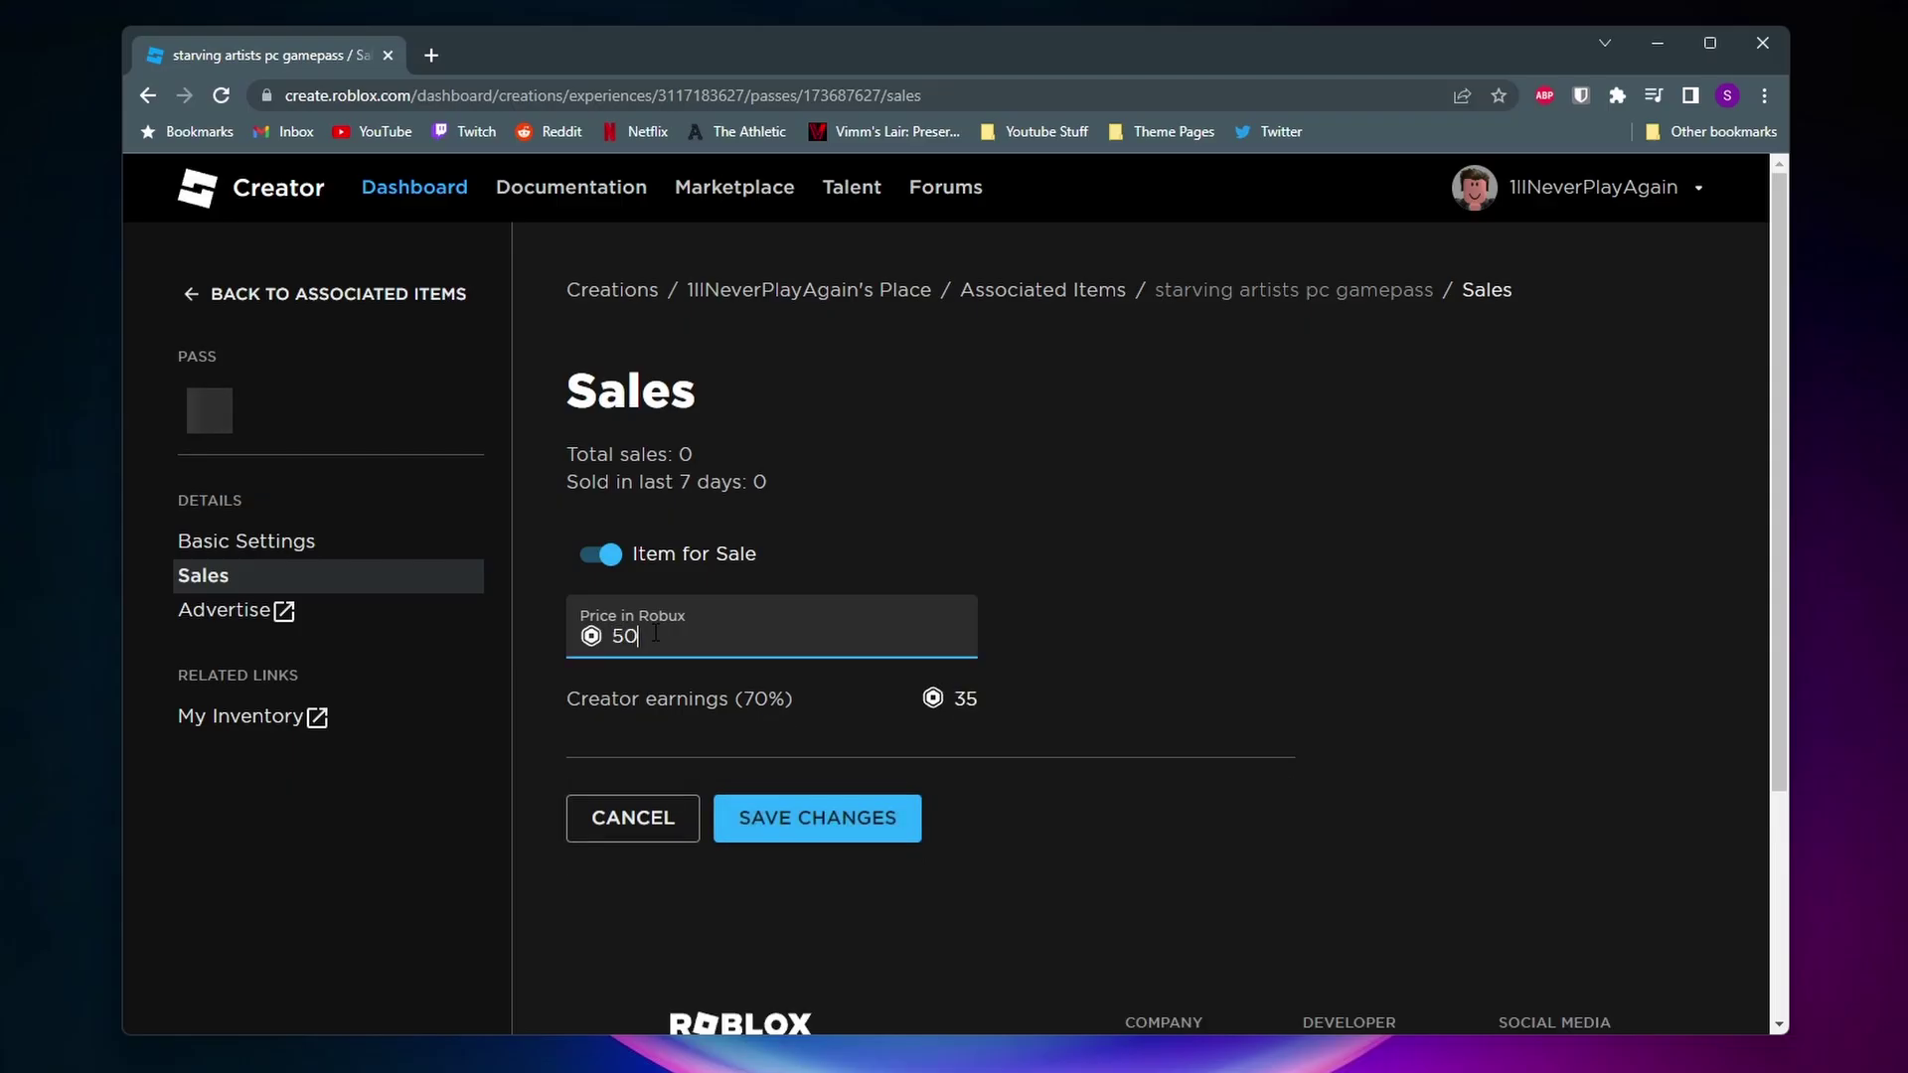
Review the creator earnings for the entered price and save the pass's sales changes
left_click(1064, 636)
left_click_drag(1017, 699, 938, 701)
left_click_drag(815, 695, 559, 707)
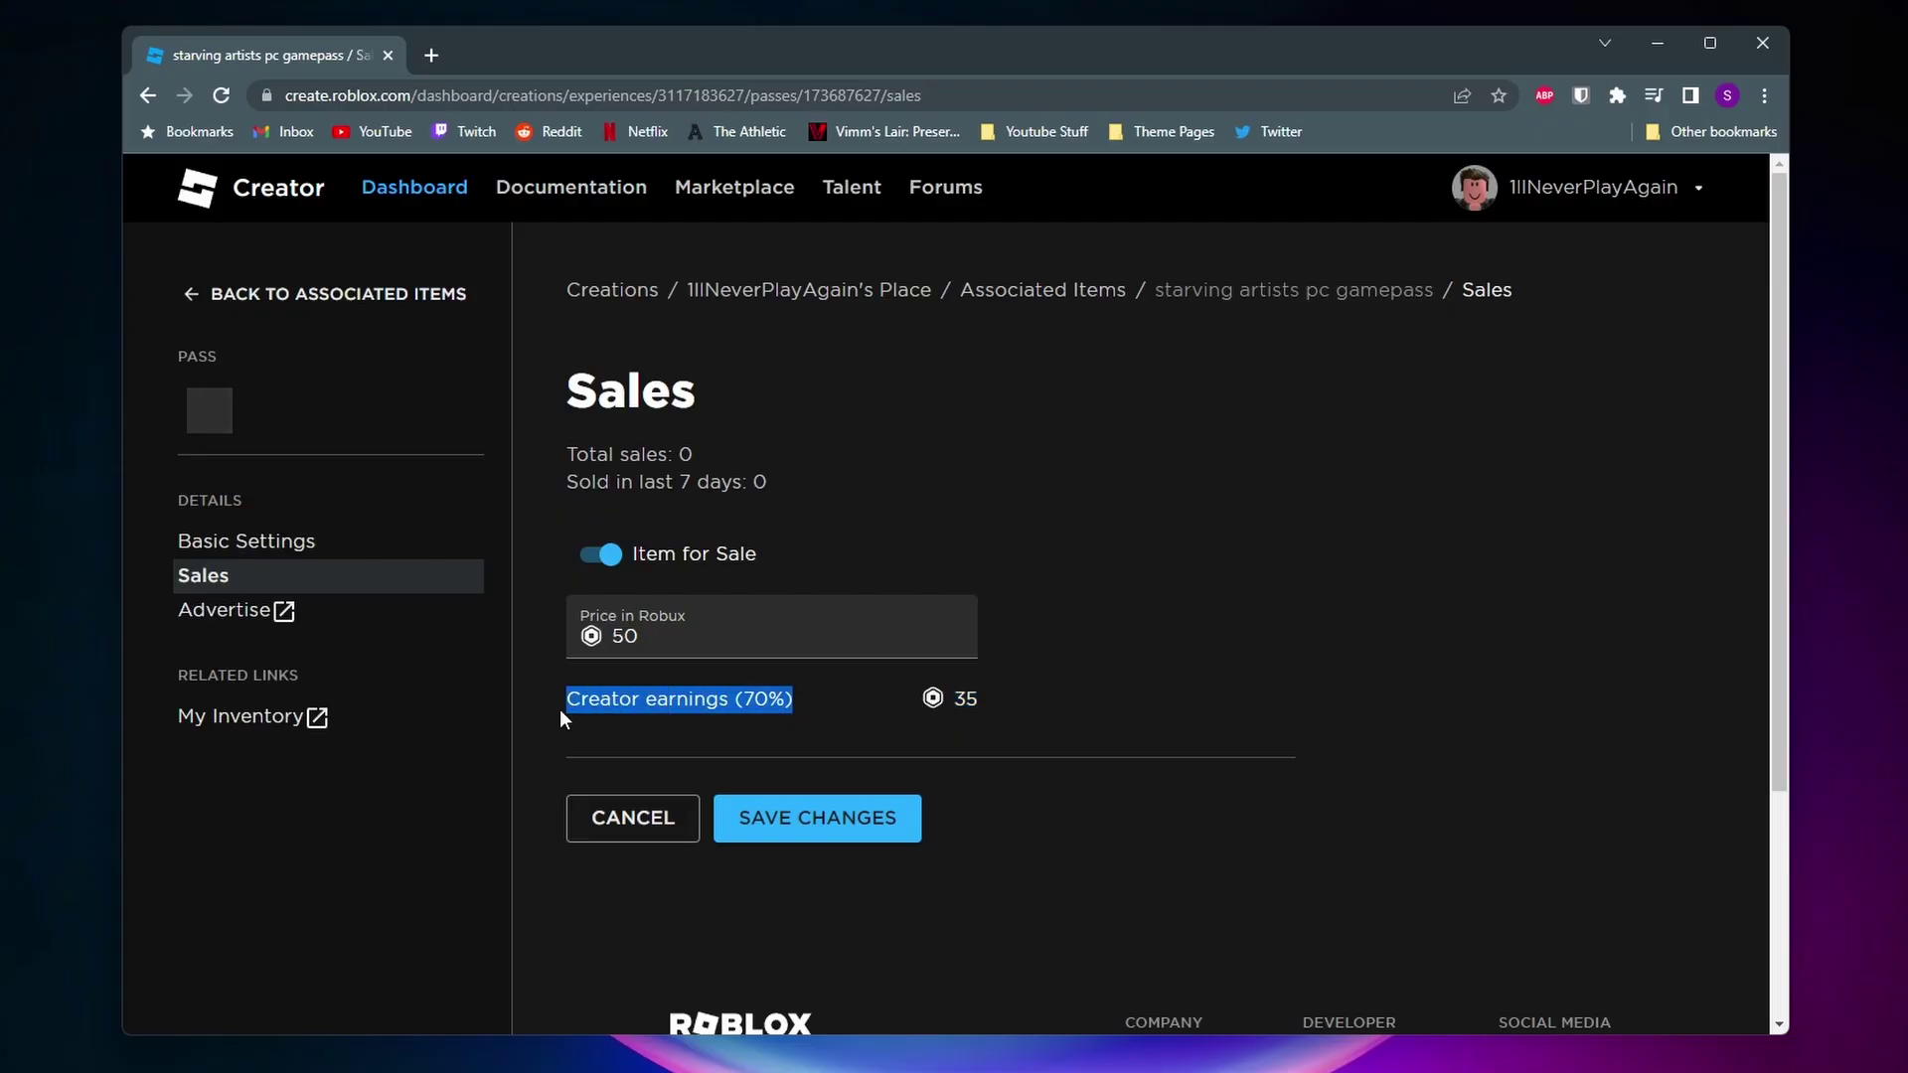
left_click(1023, 722)
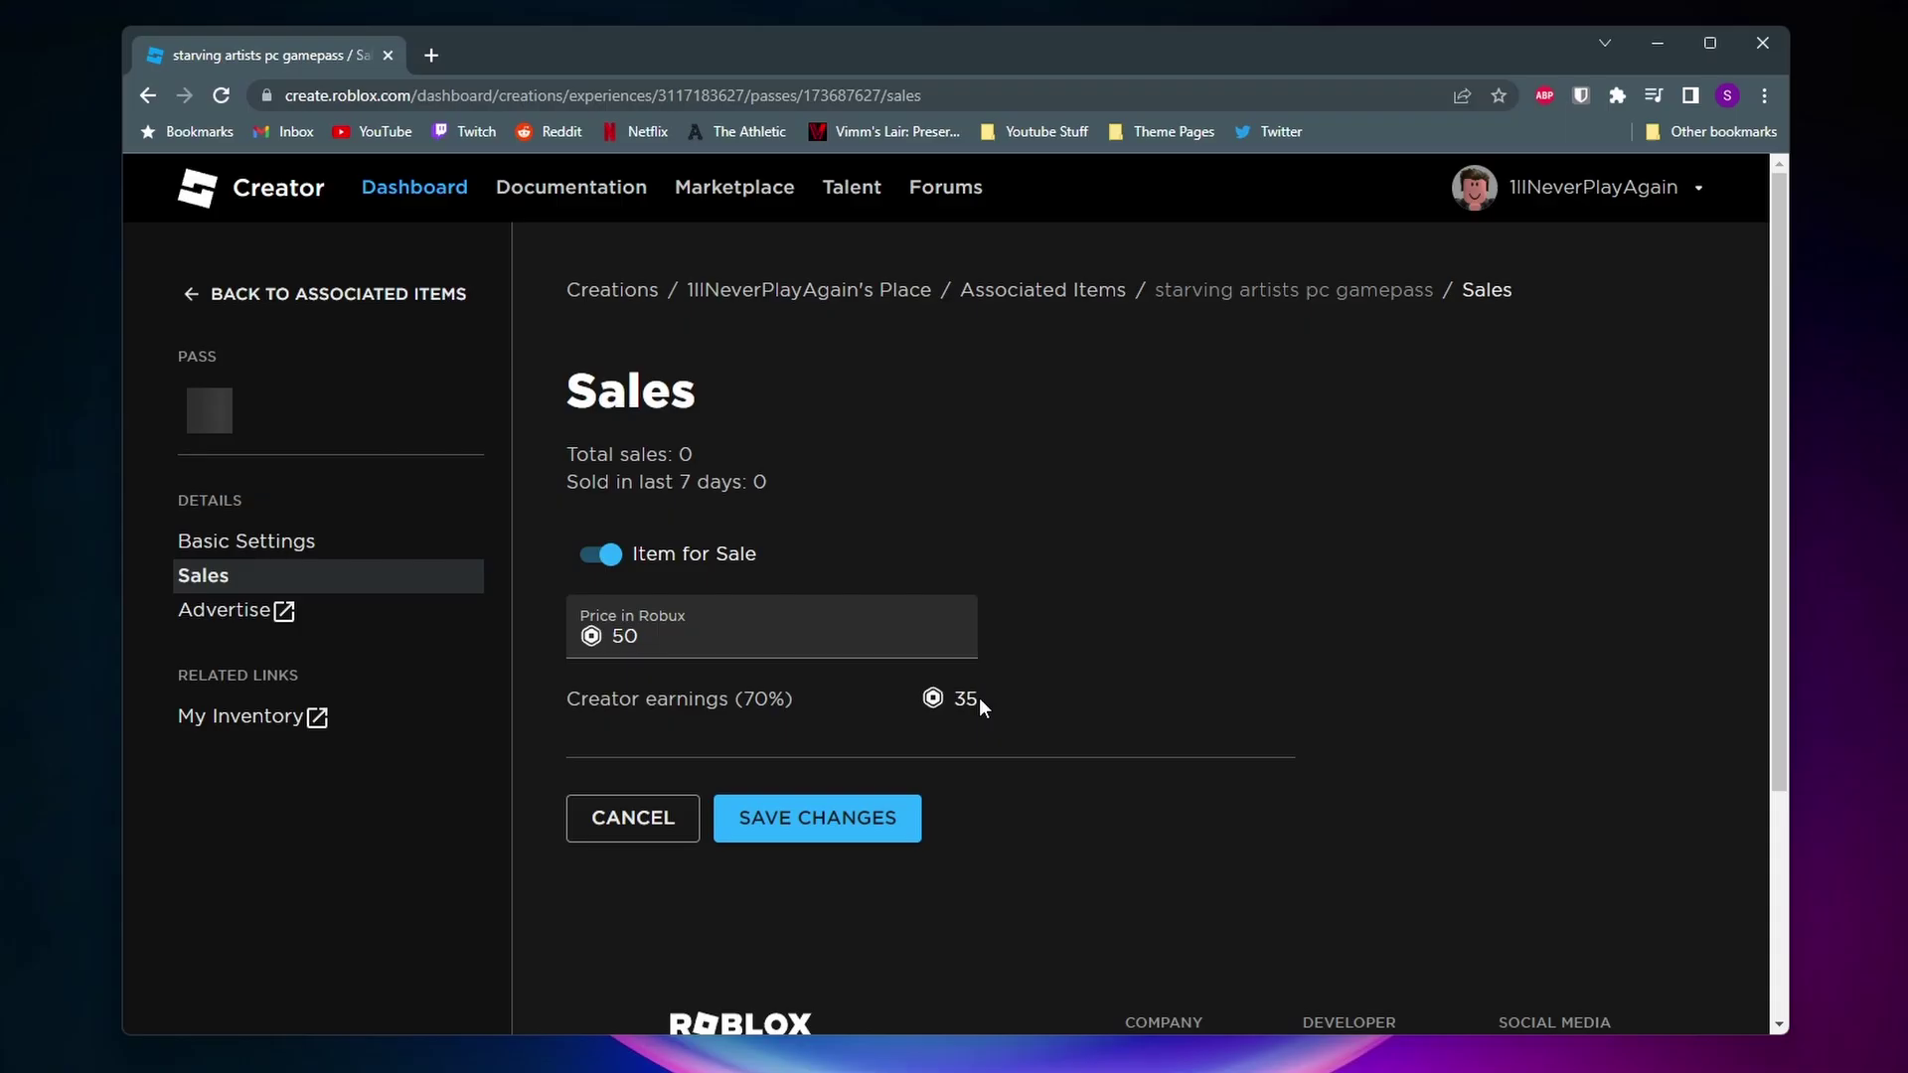
left_click_drag(968, 698, 945, 695)
left_click(851, 821)
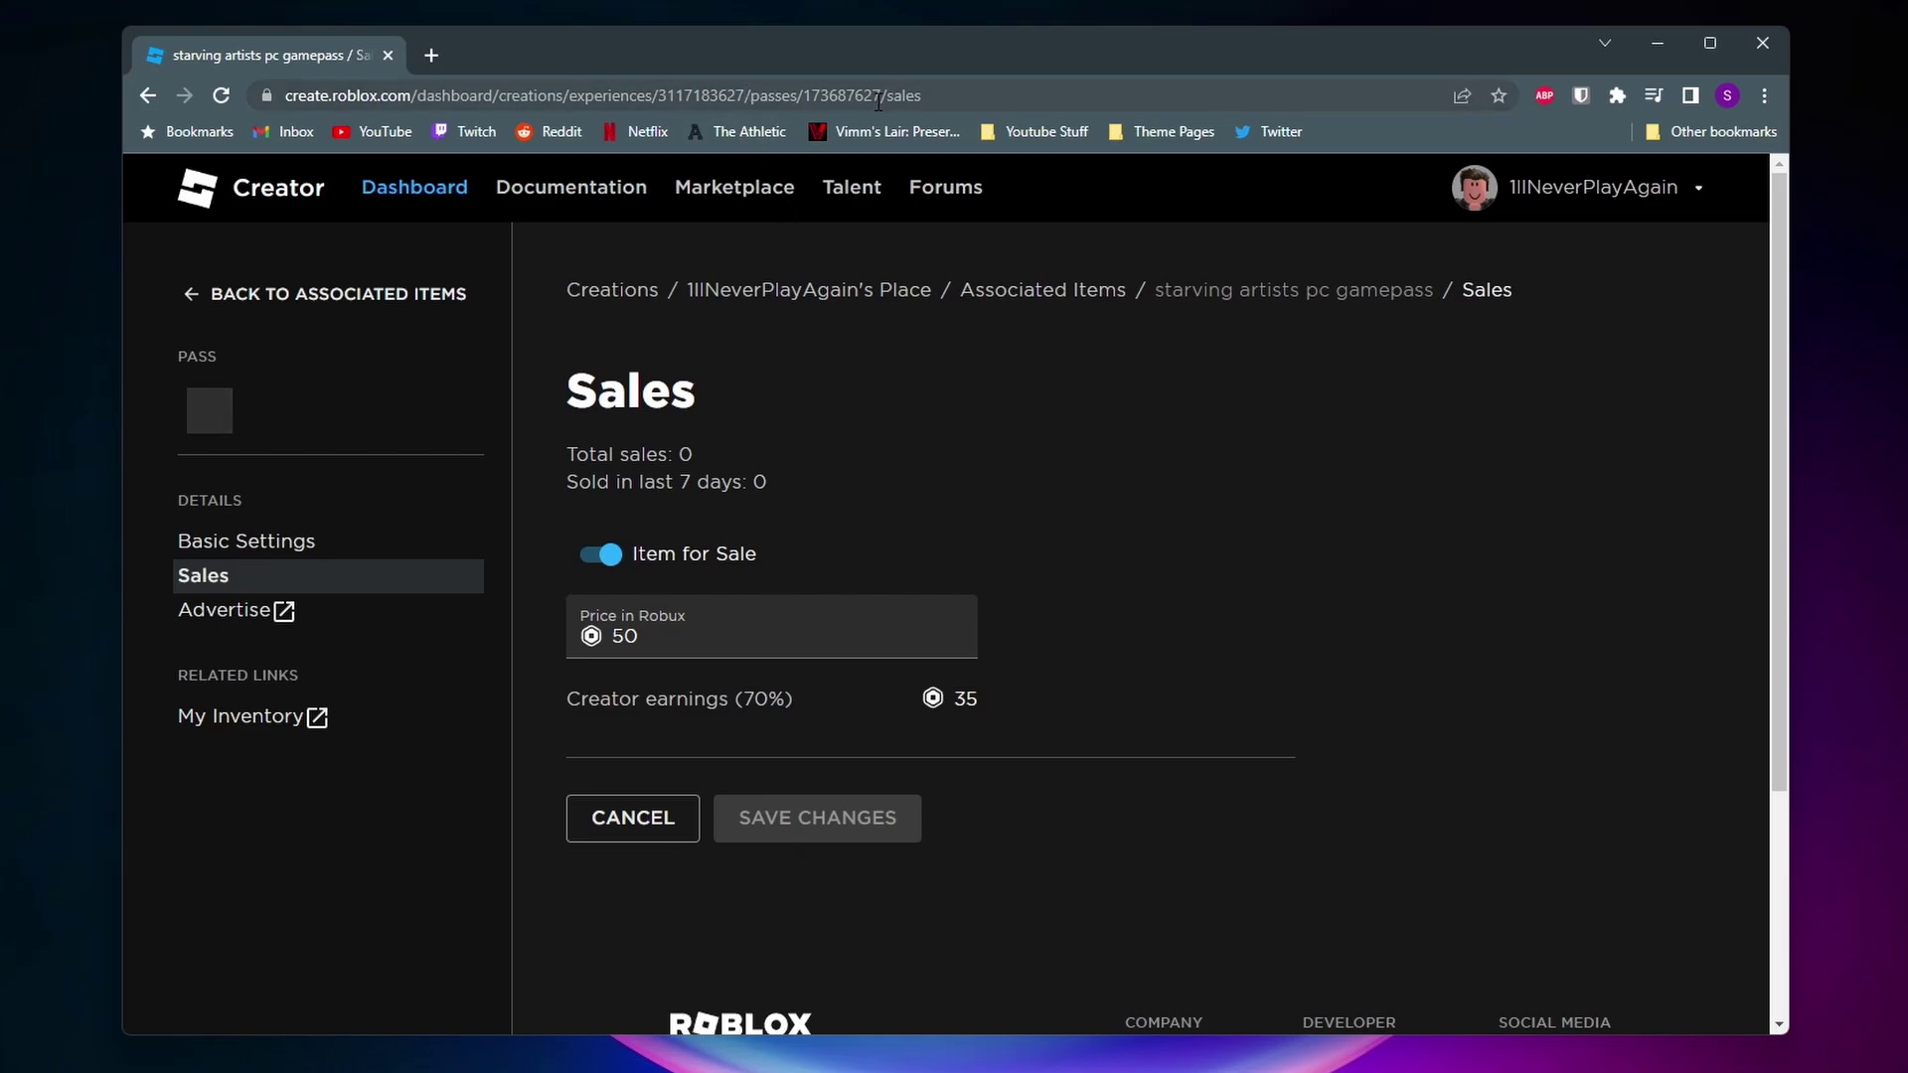
Copy only the pass ID number from the page address
left_click_drag(803, 95, 878, 97)
left_click(856, 97)
key("shift+Right")
key("shift+Right")
key("shift+Right")
key("shift+Right")
key("shift+Right")
key("shift+Right")
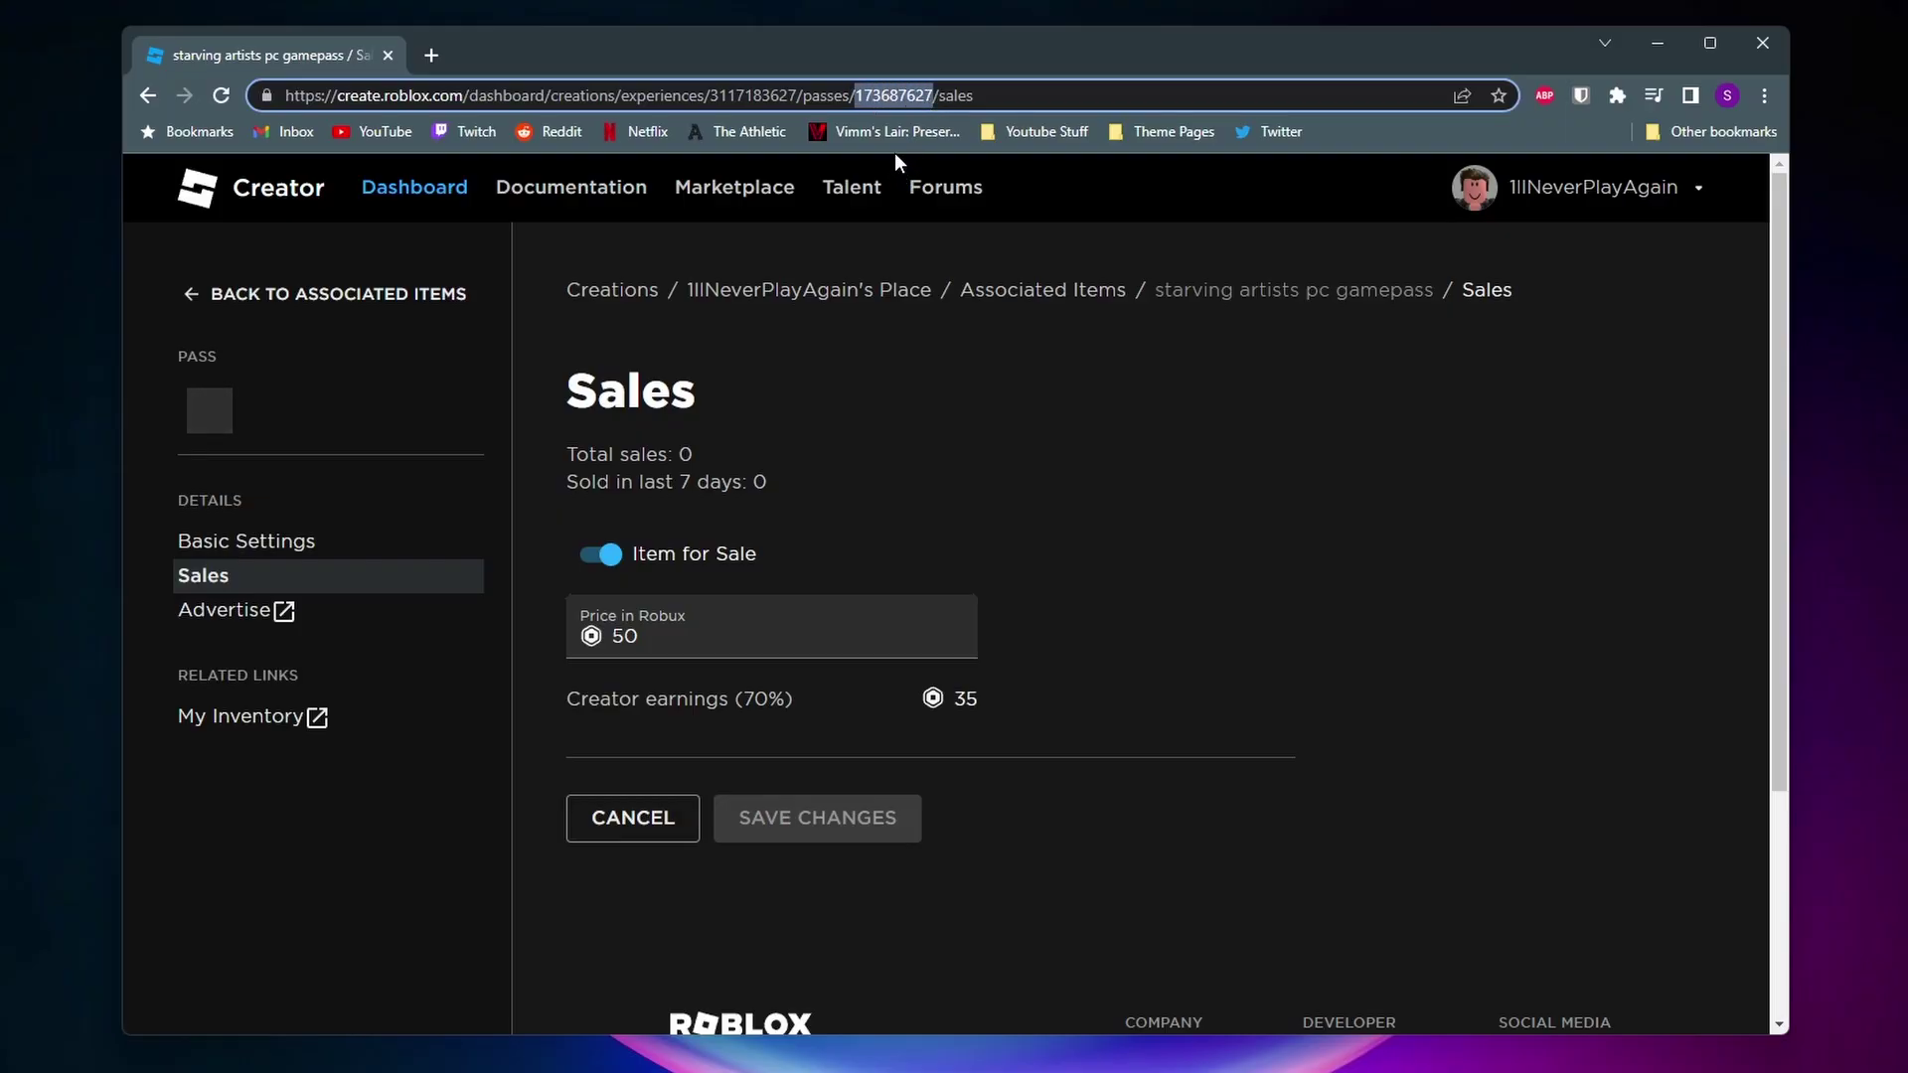
right_click(891, 99)
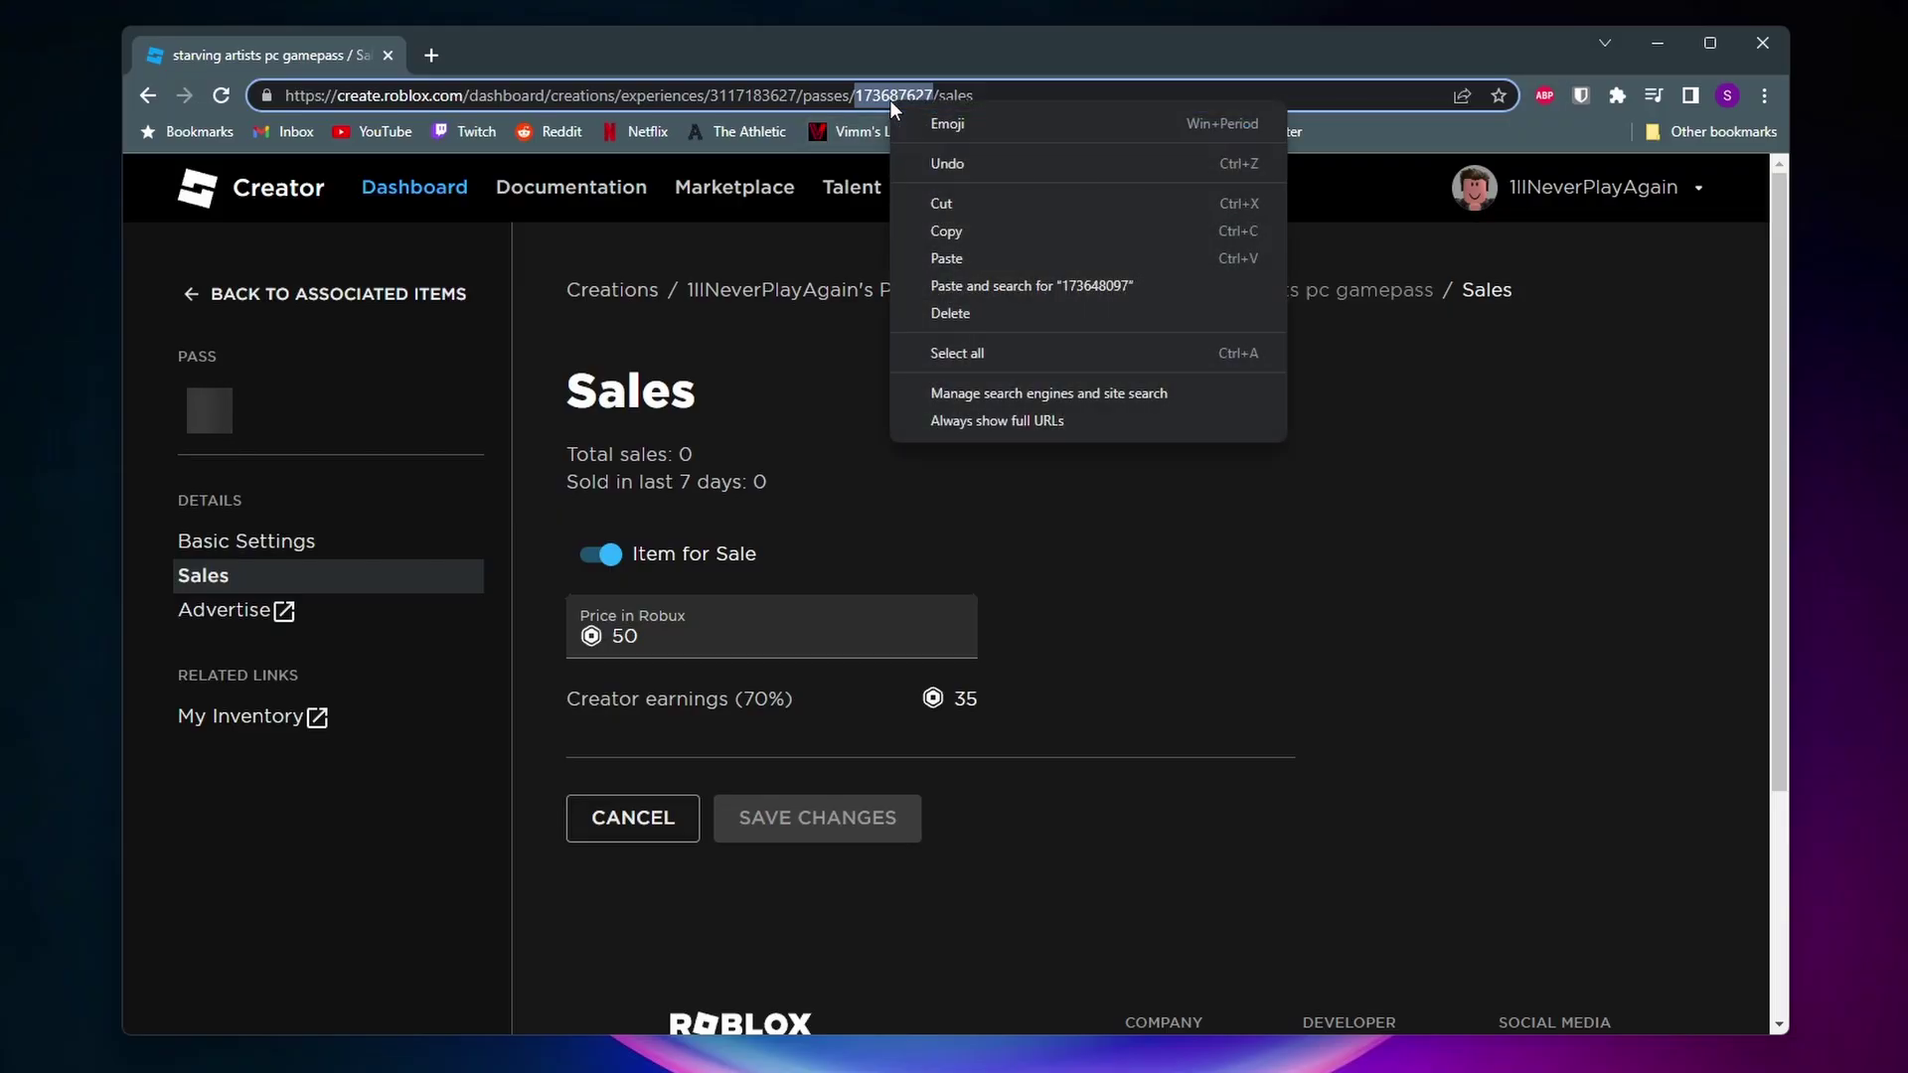
left_click(948, 223)
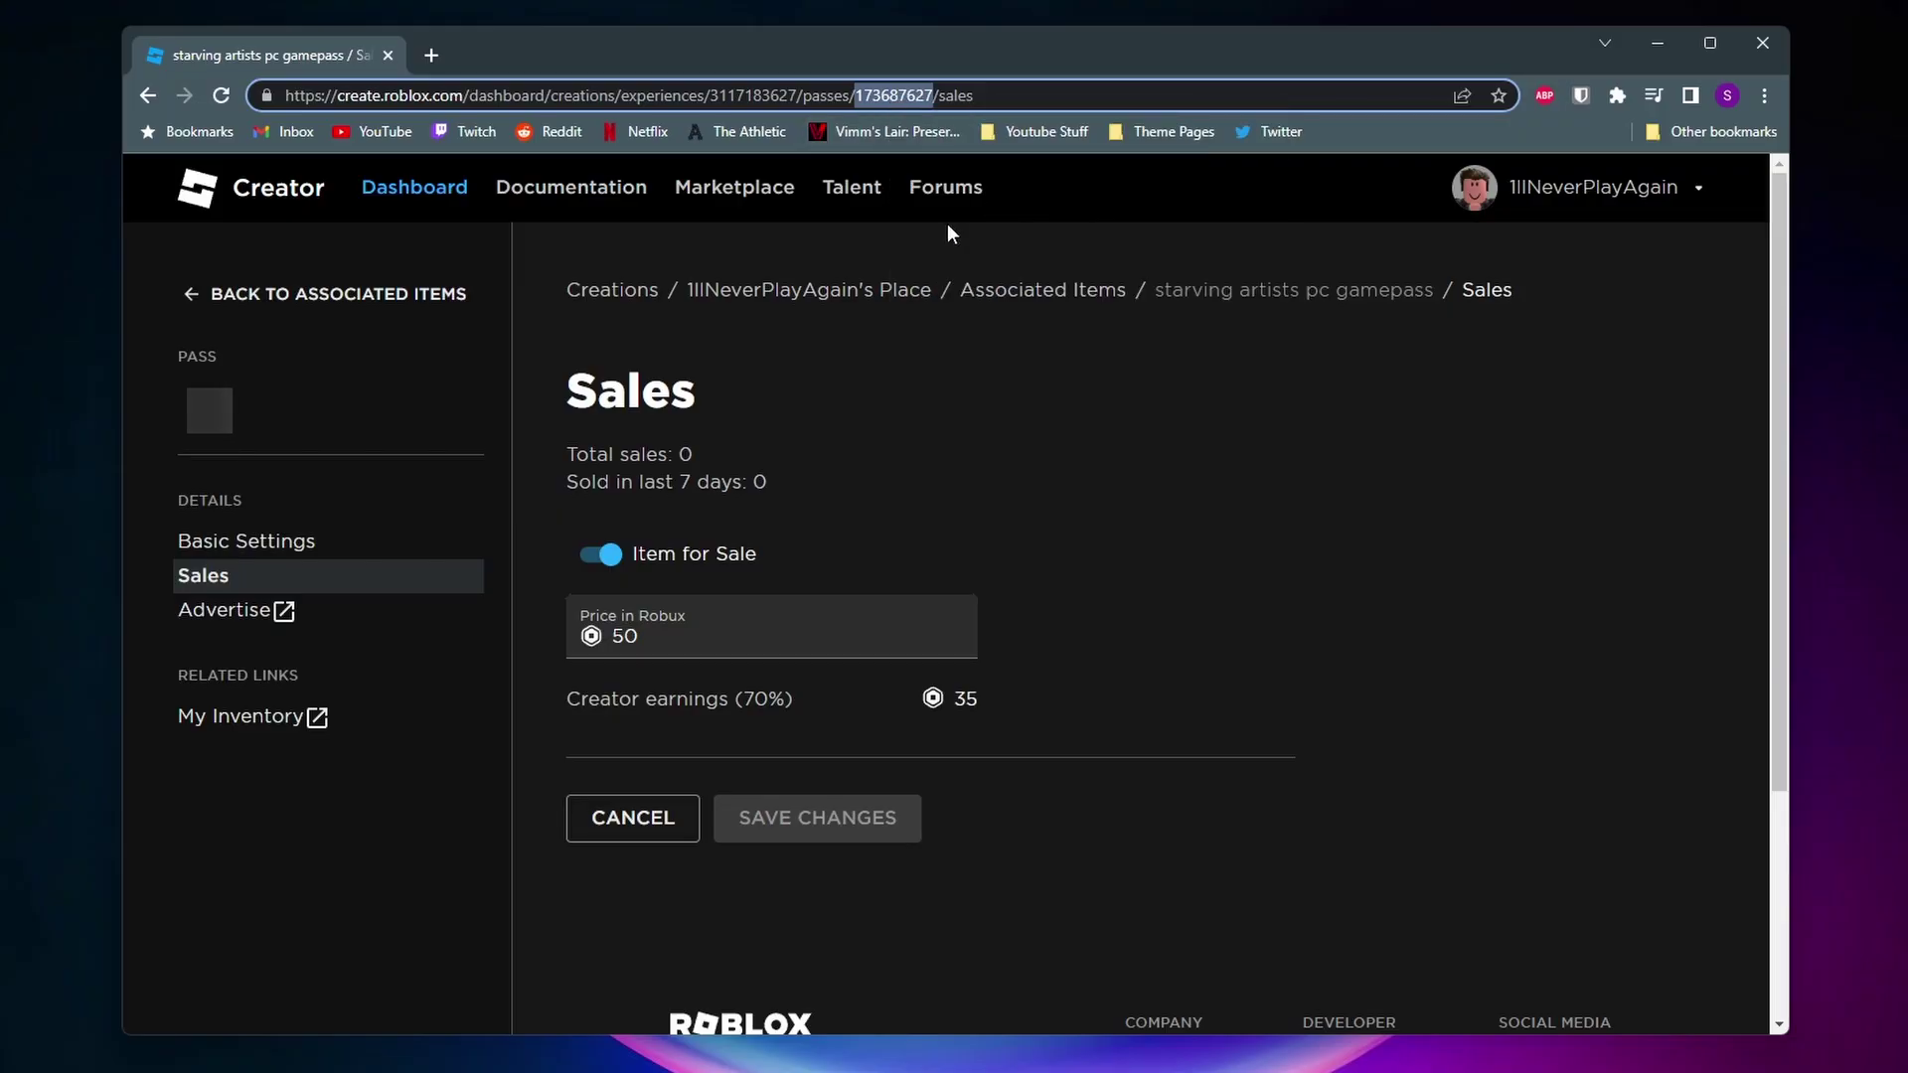
left_click(910, 266)
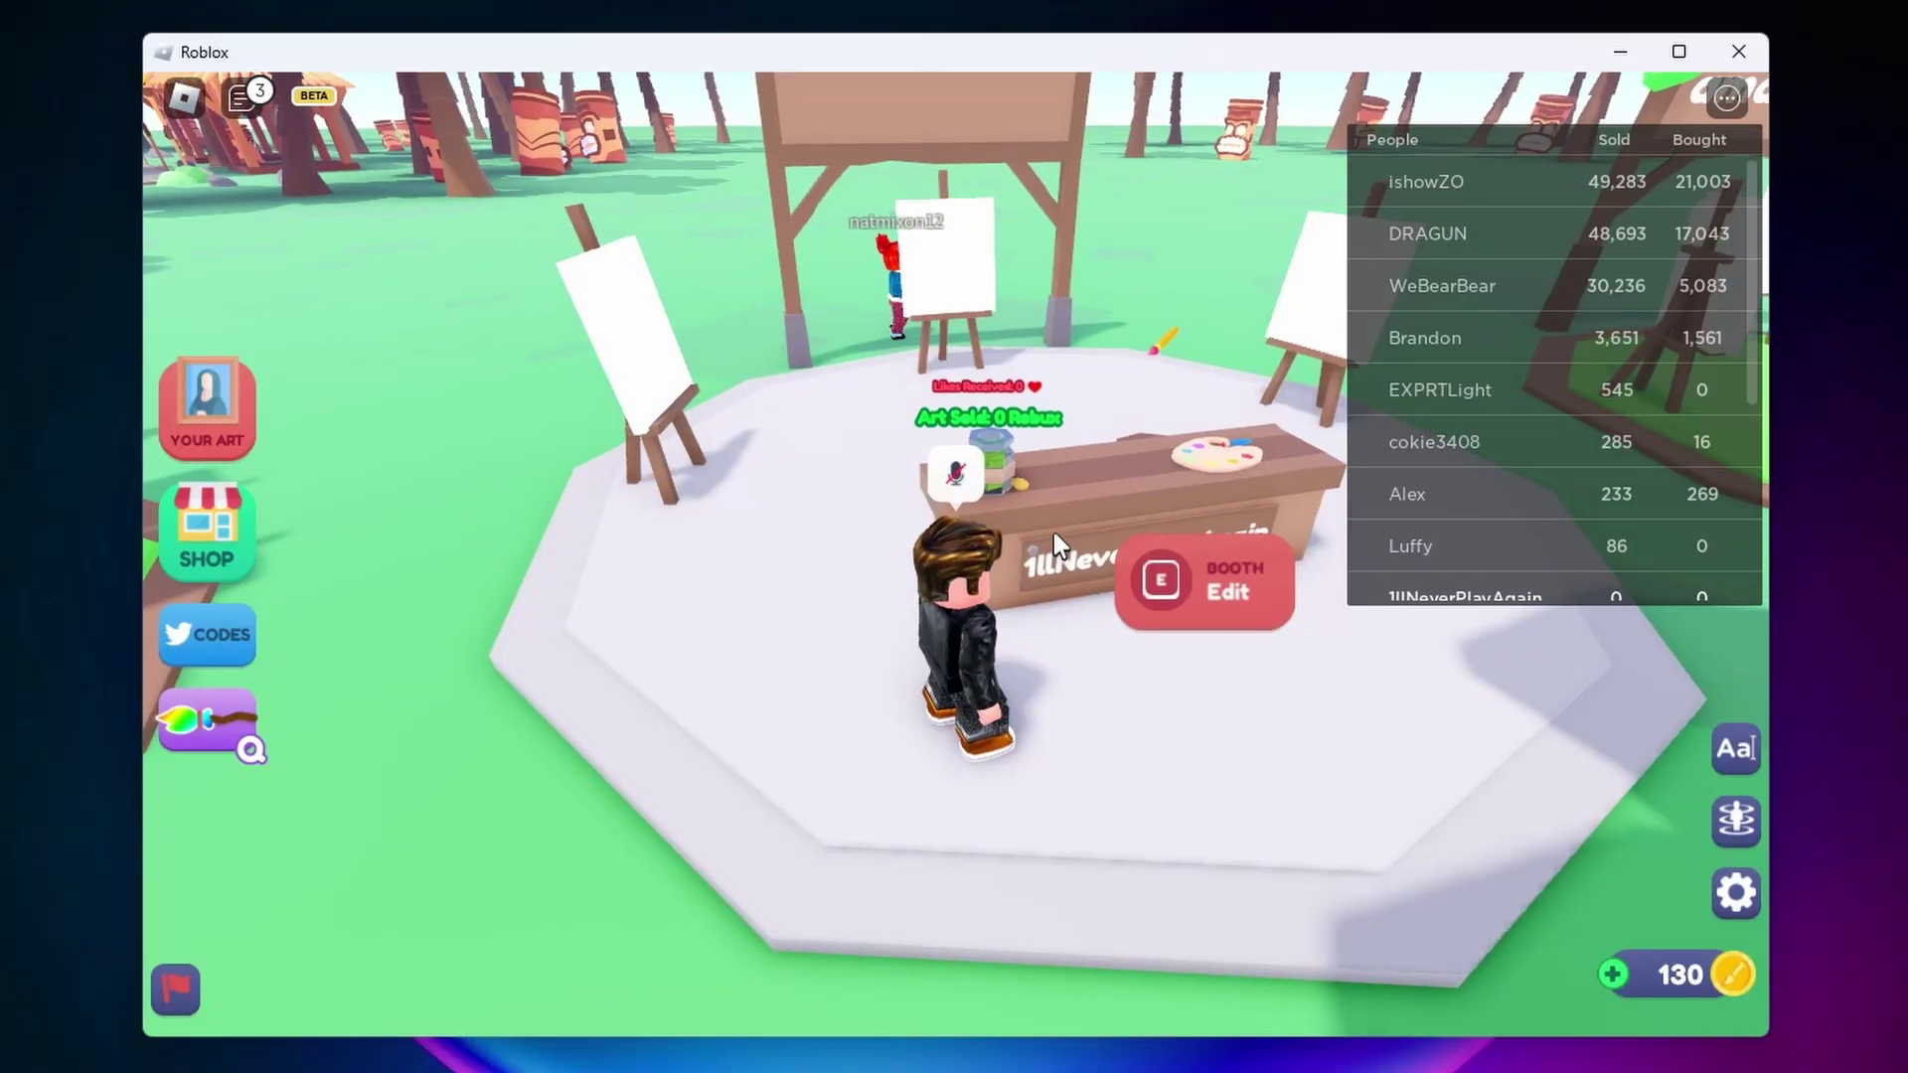
Switch to the Starving Artists game, walk around the booth to its desk and open the painting canvas
key("a")
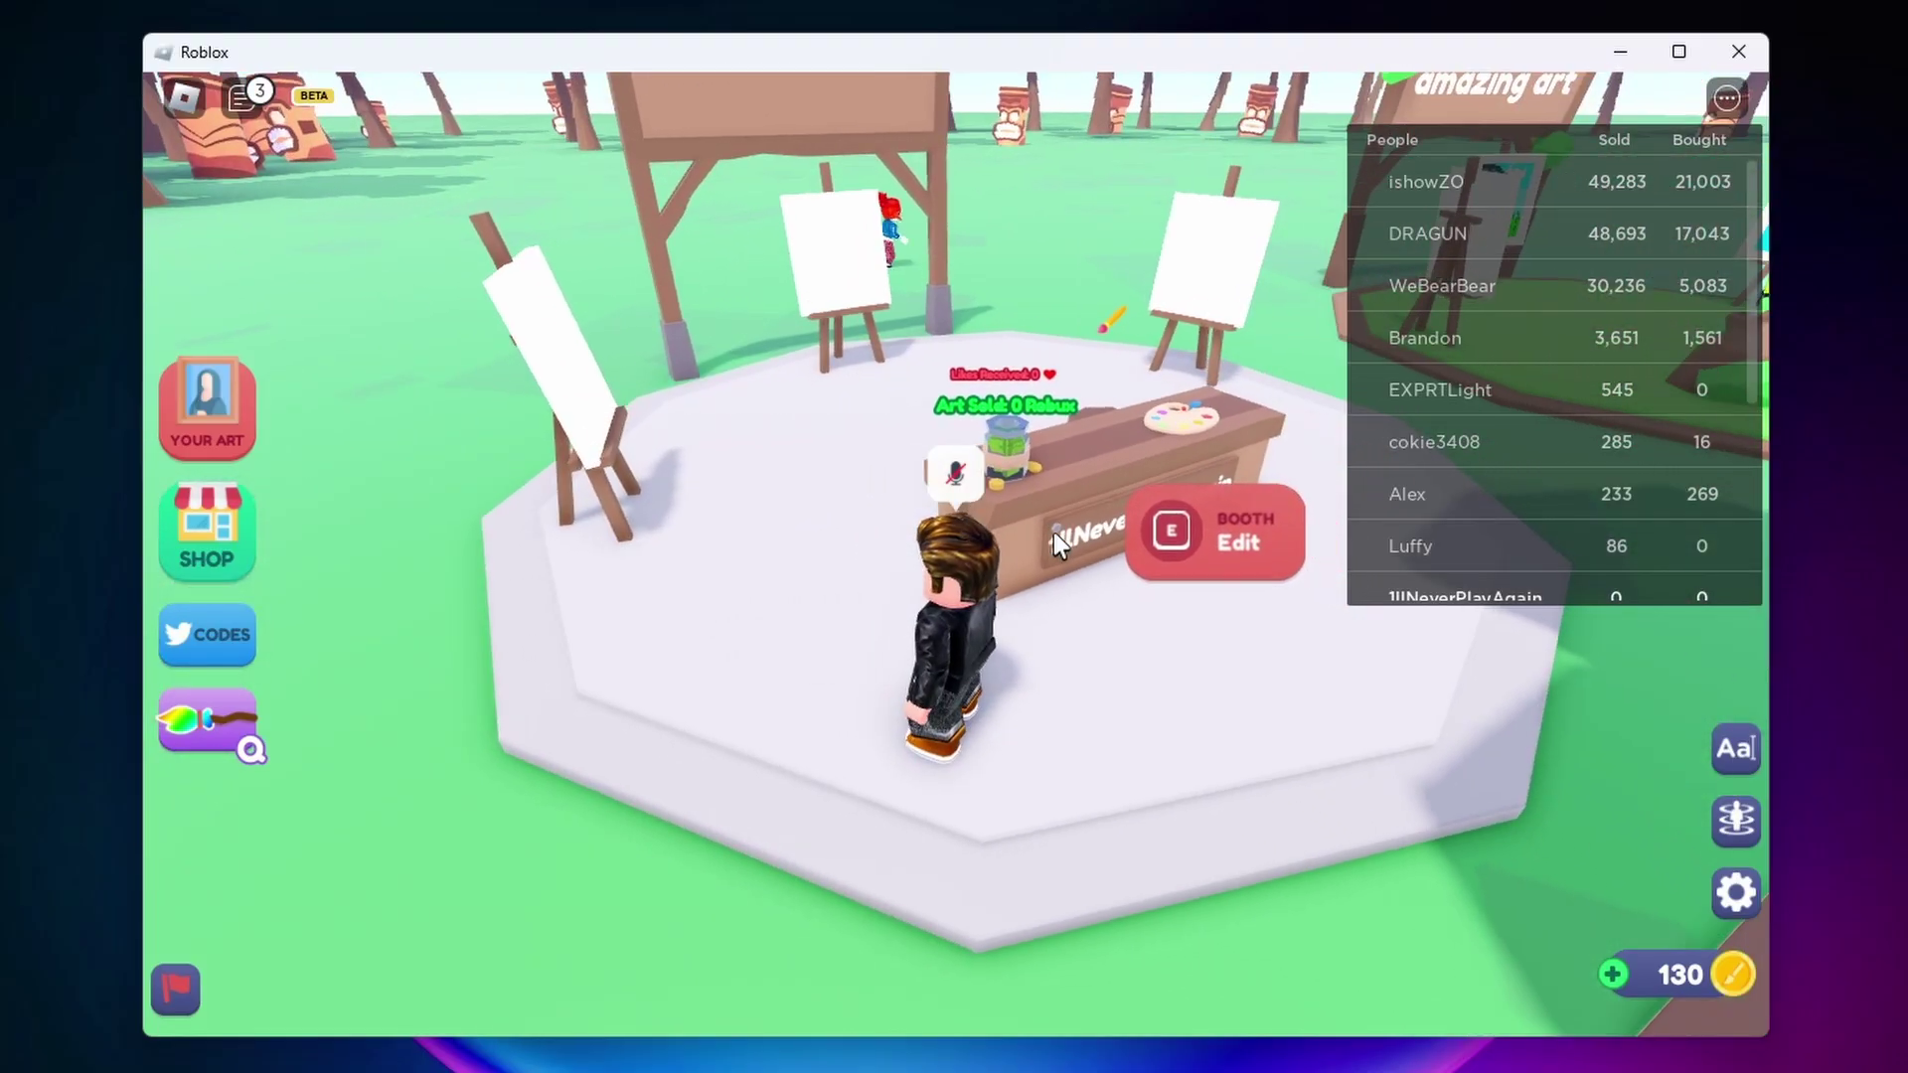
key("a")
key("w")
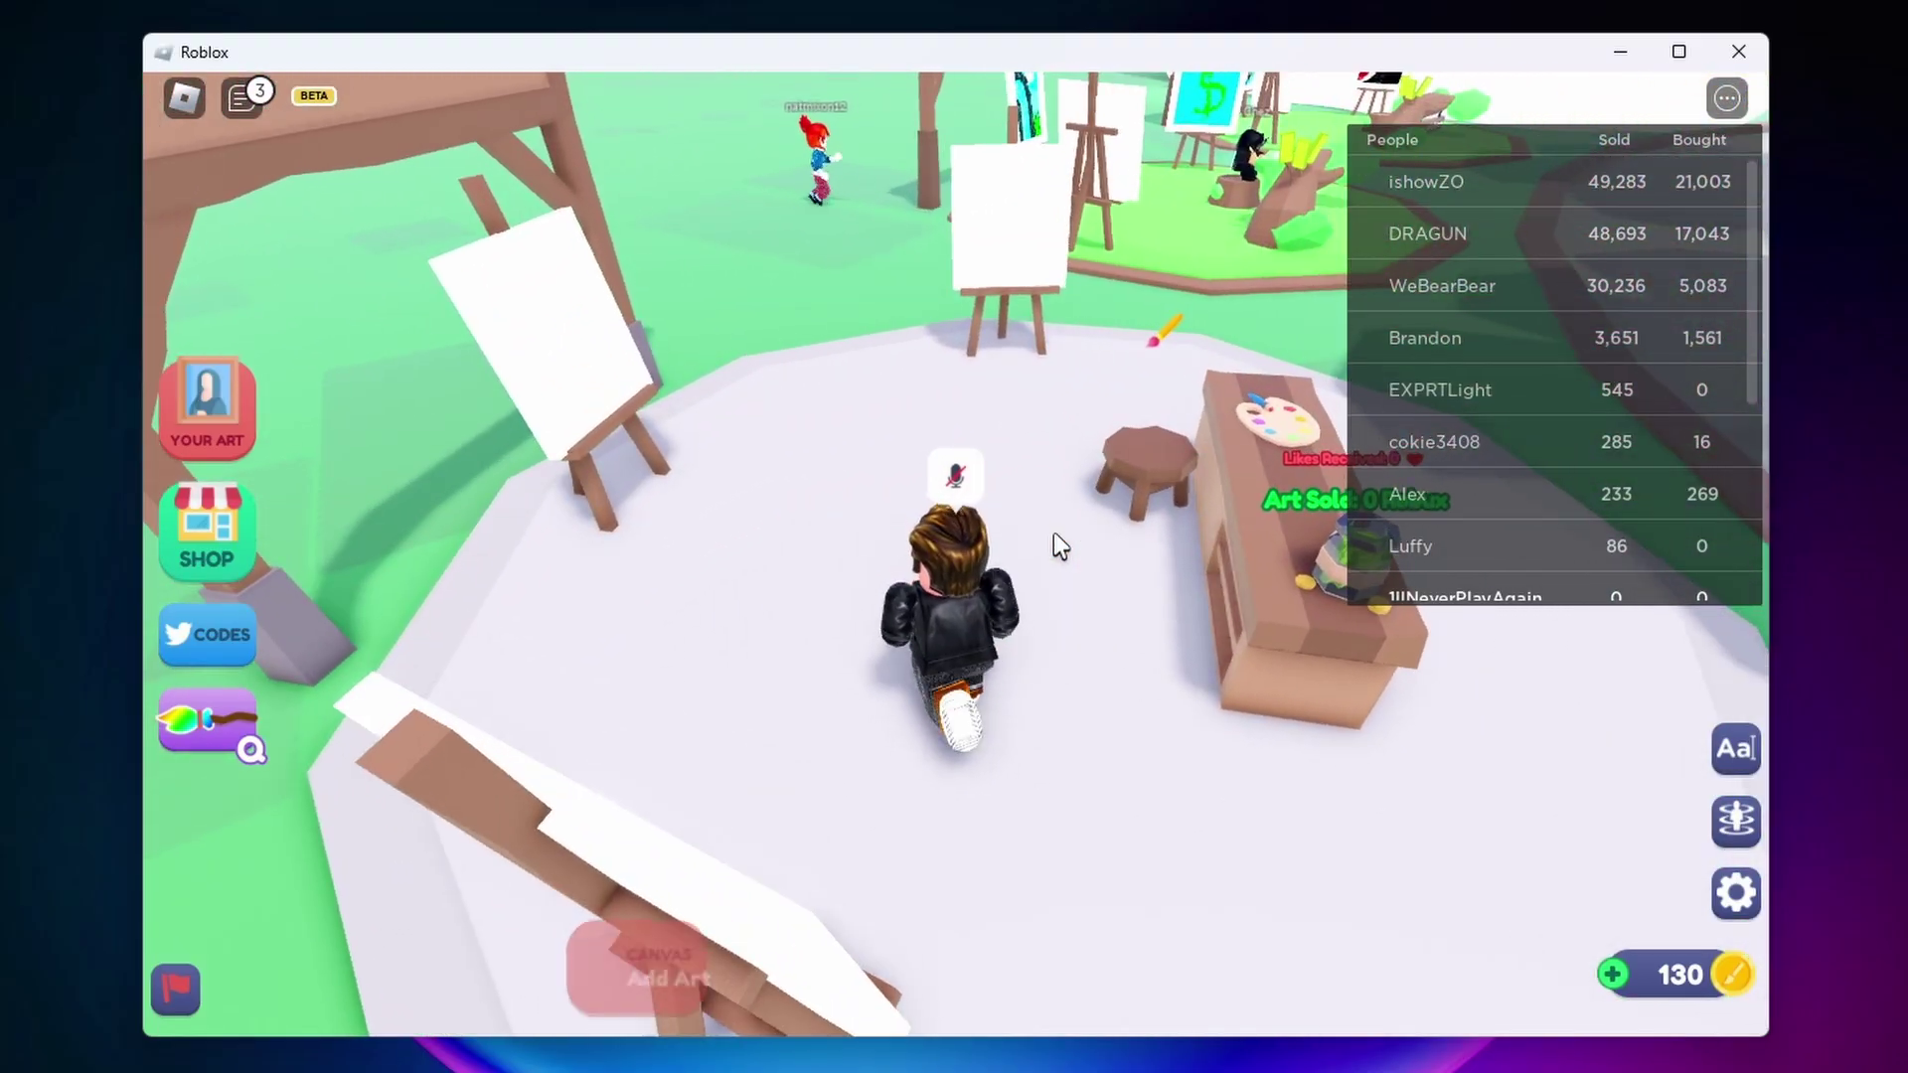
key("d")
key("w")
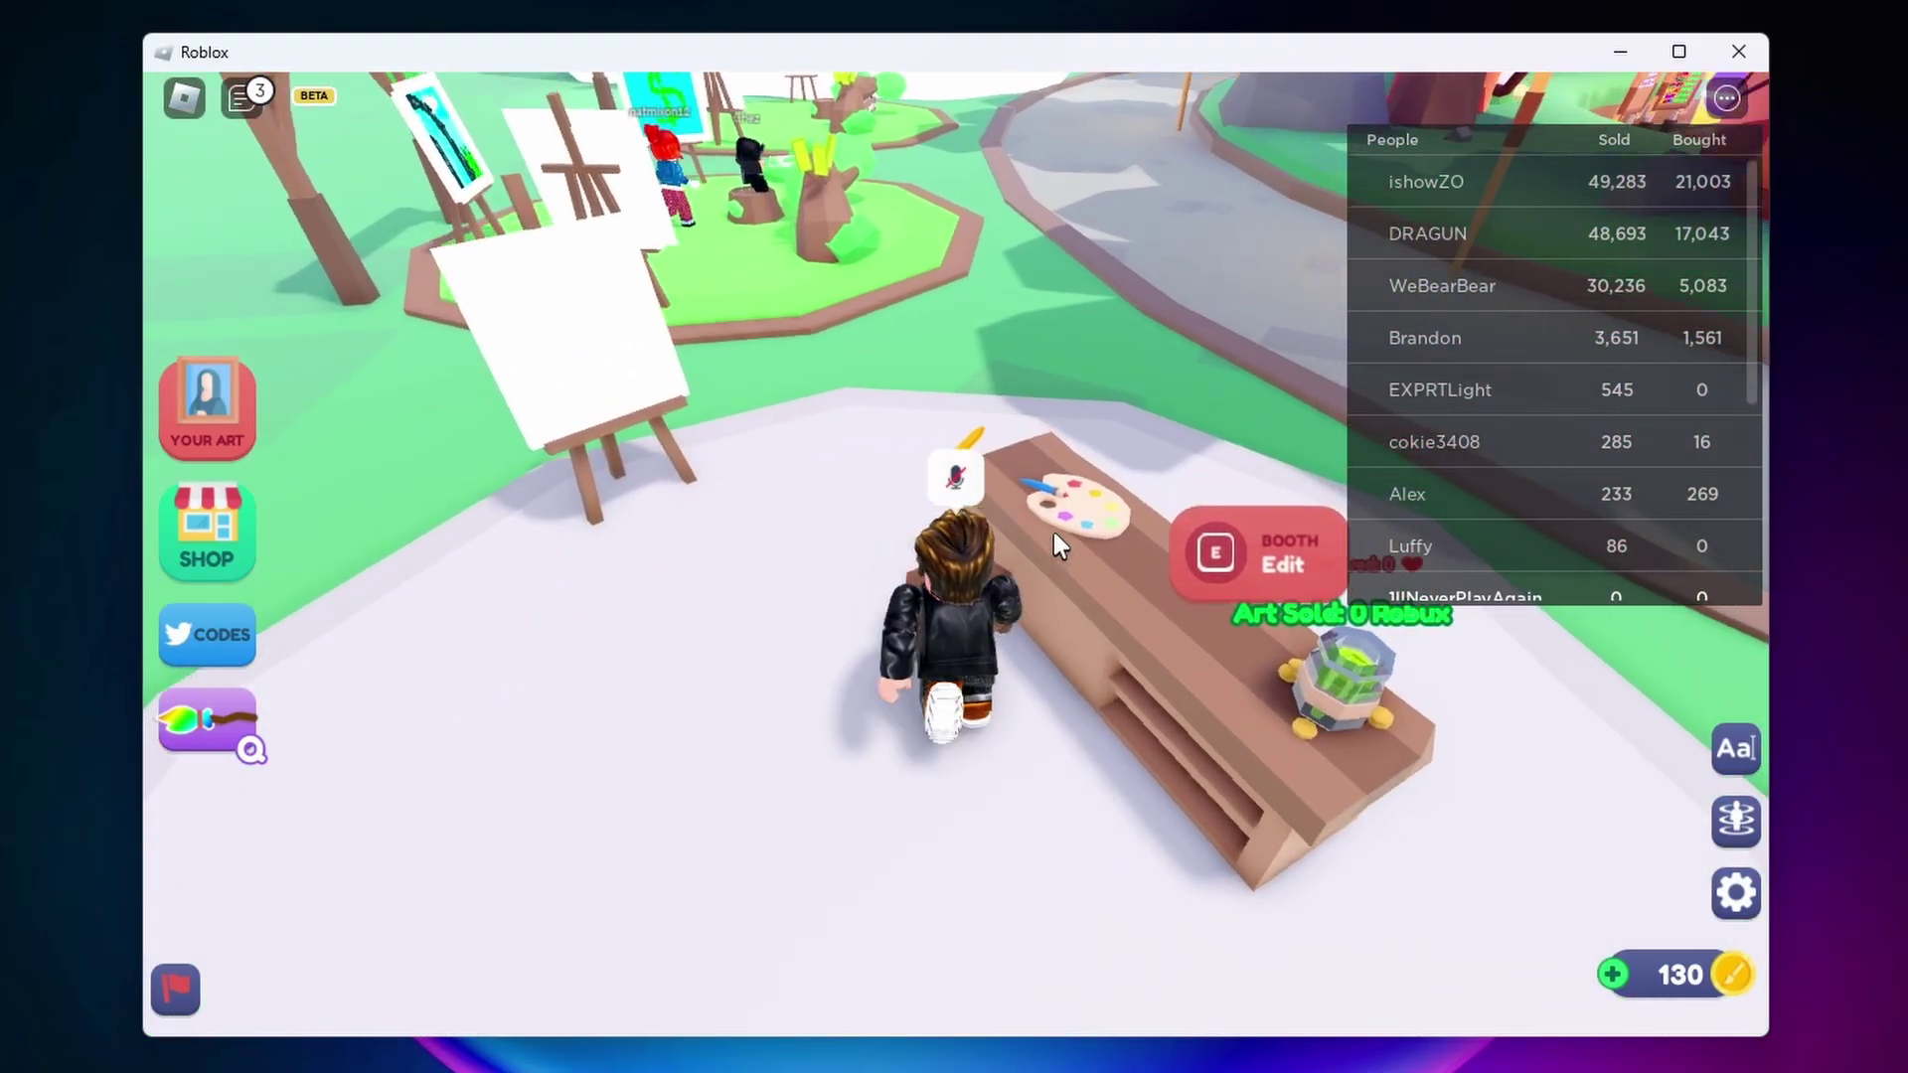
key("e")
key("s")
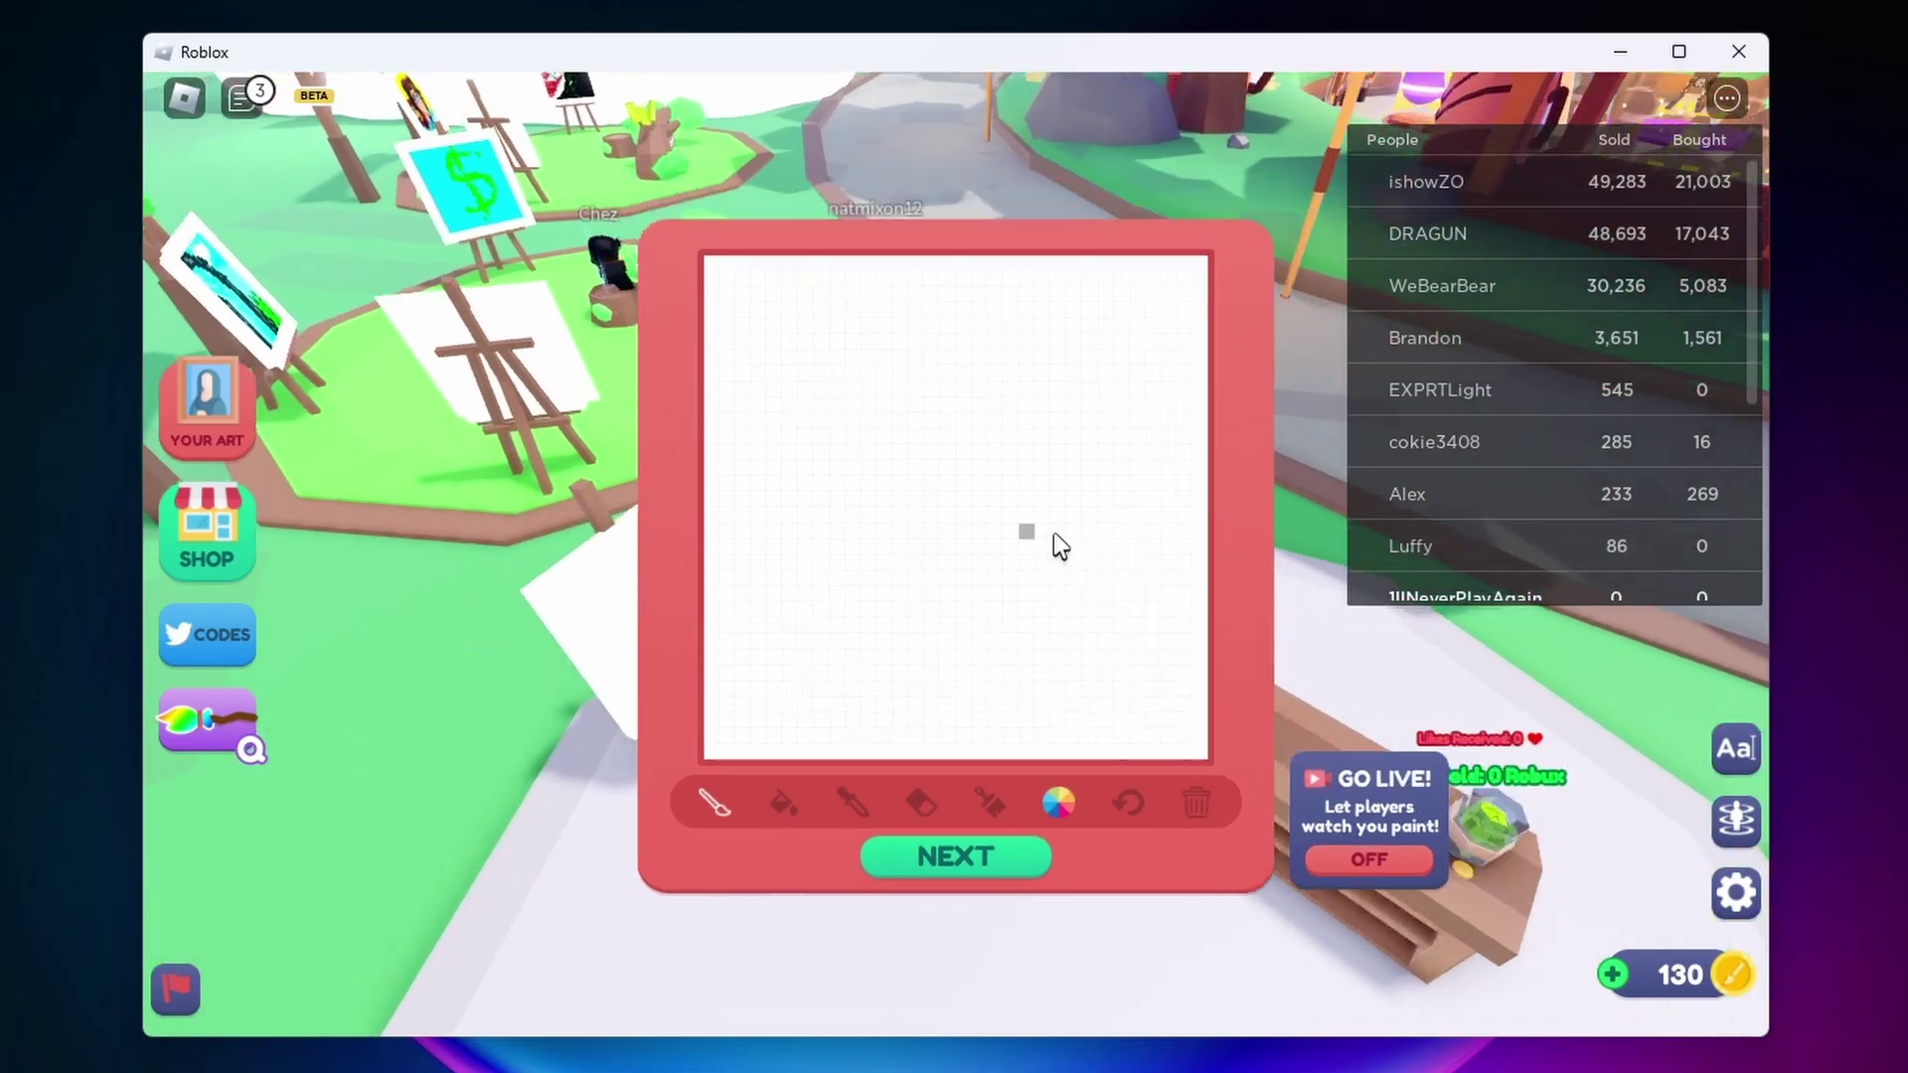
Walk to an empty easel at the booth, start adding art to its canvas and choose the blue circle painting
key("w")
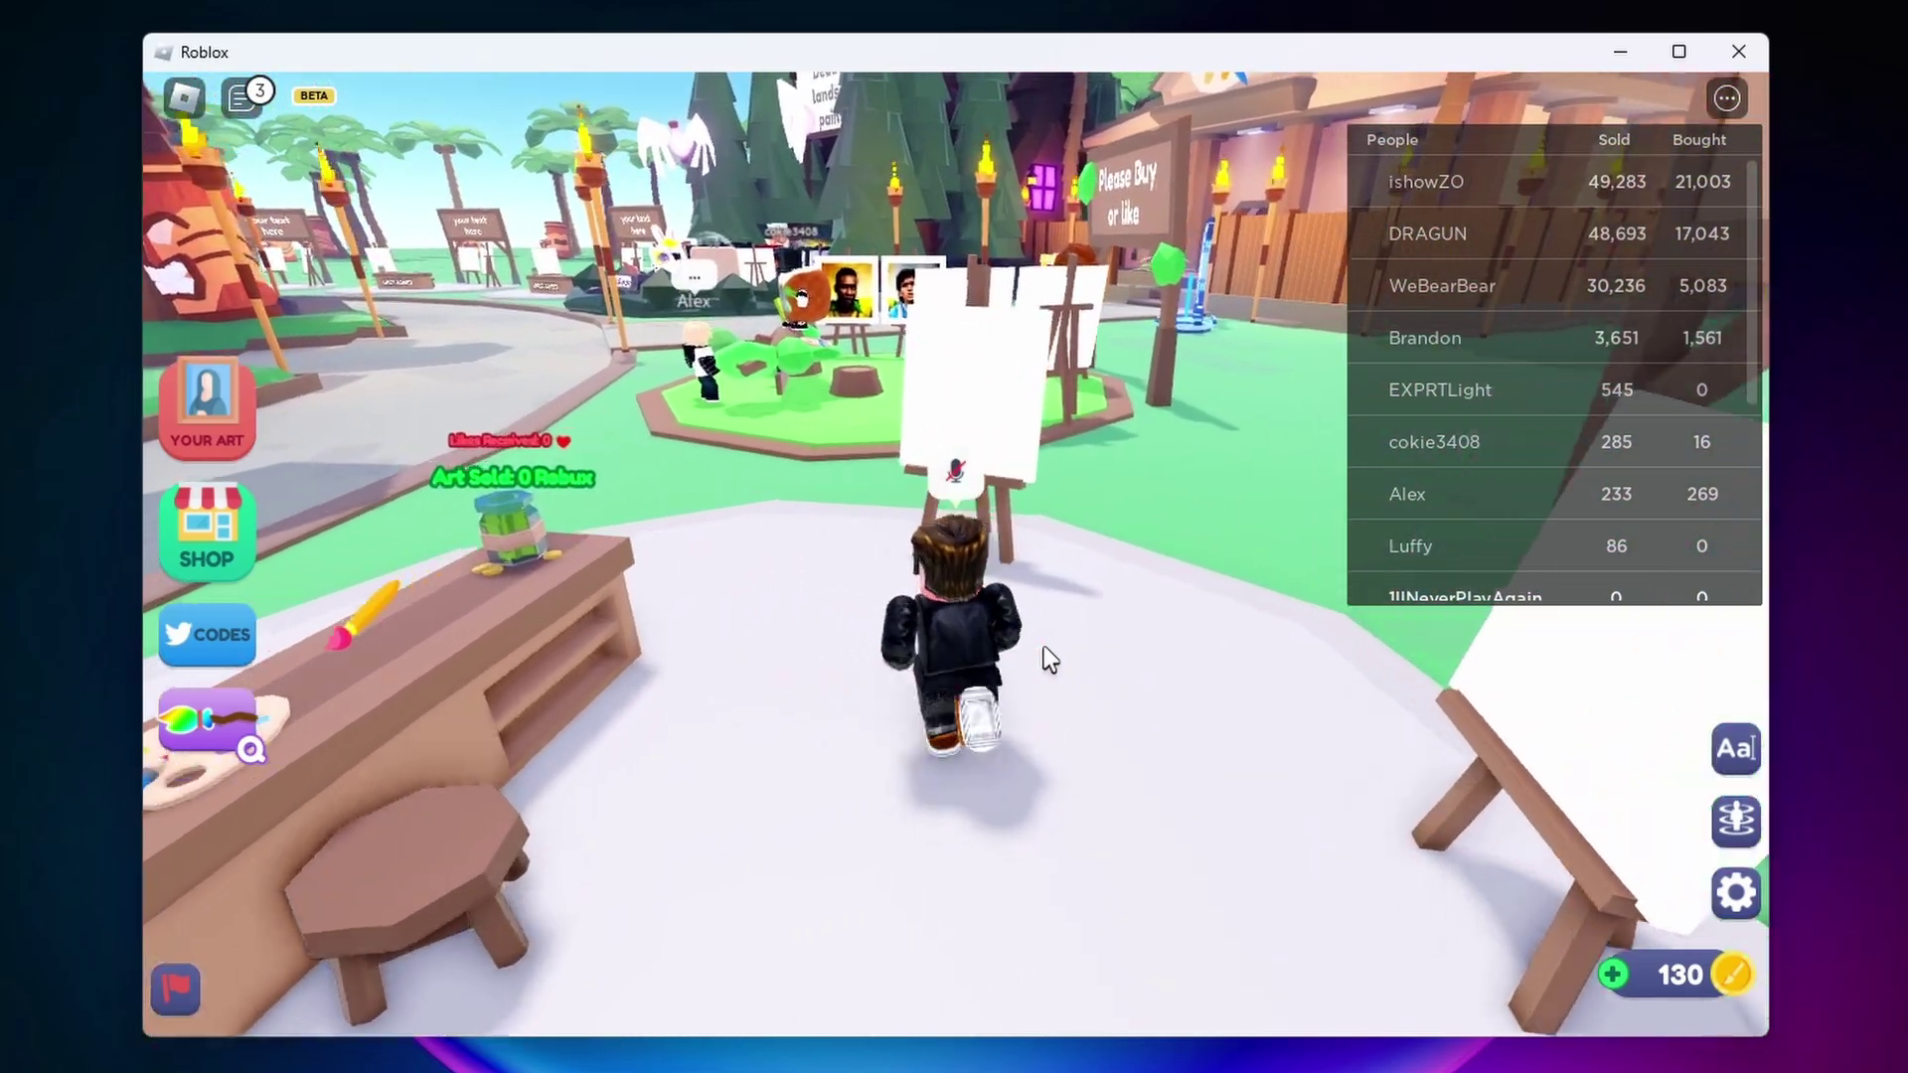
key("a")
key("w")
key("w")
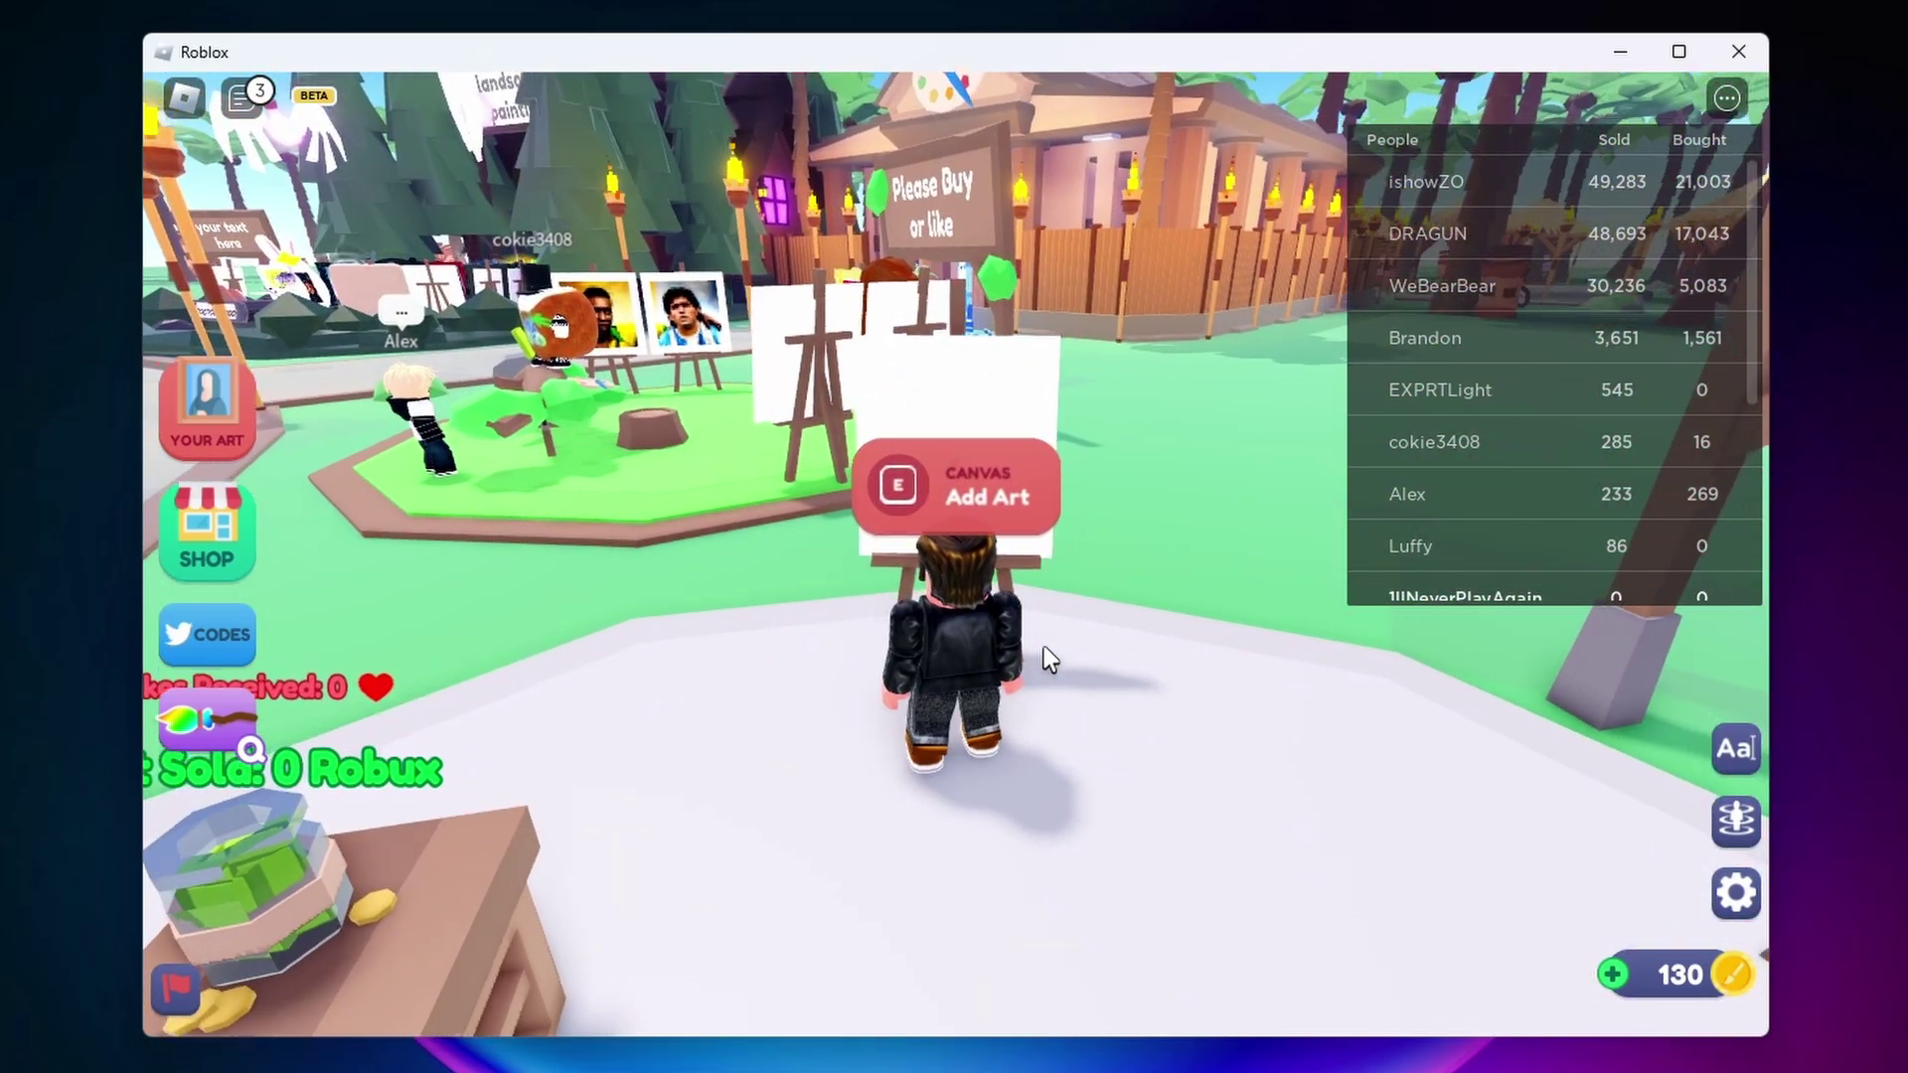
key("e")
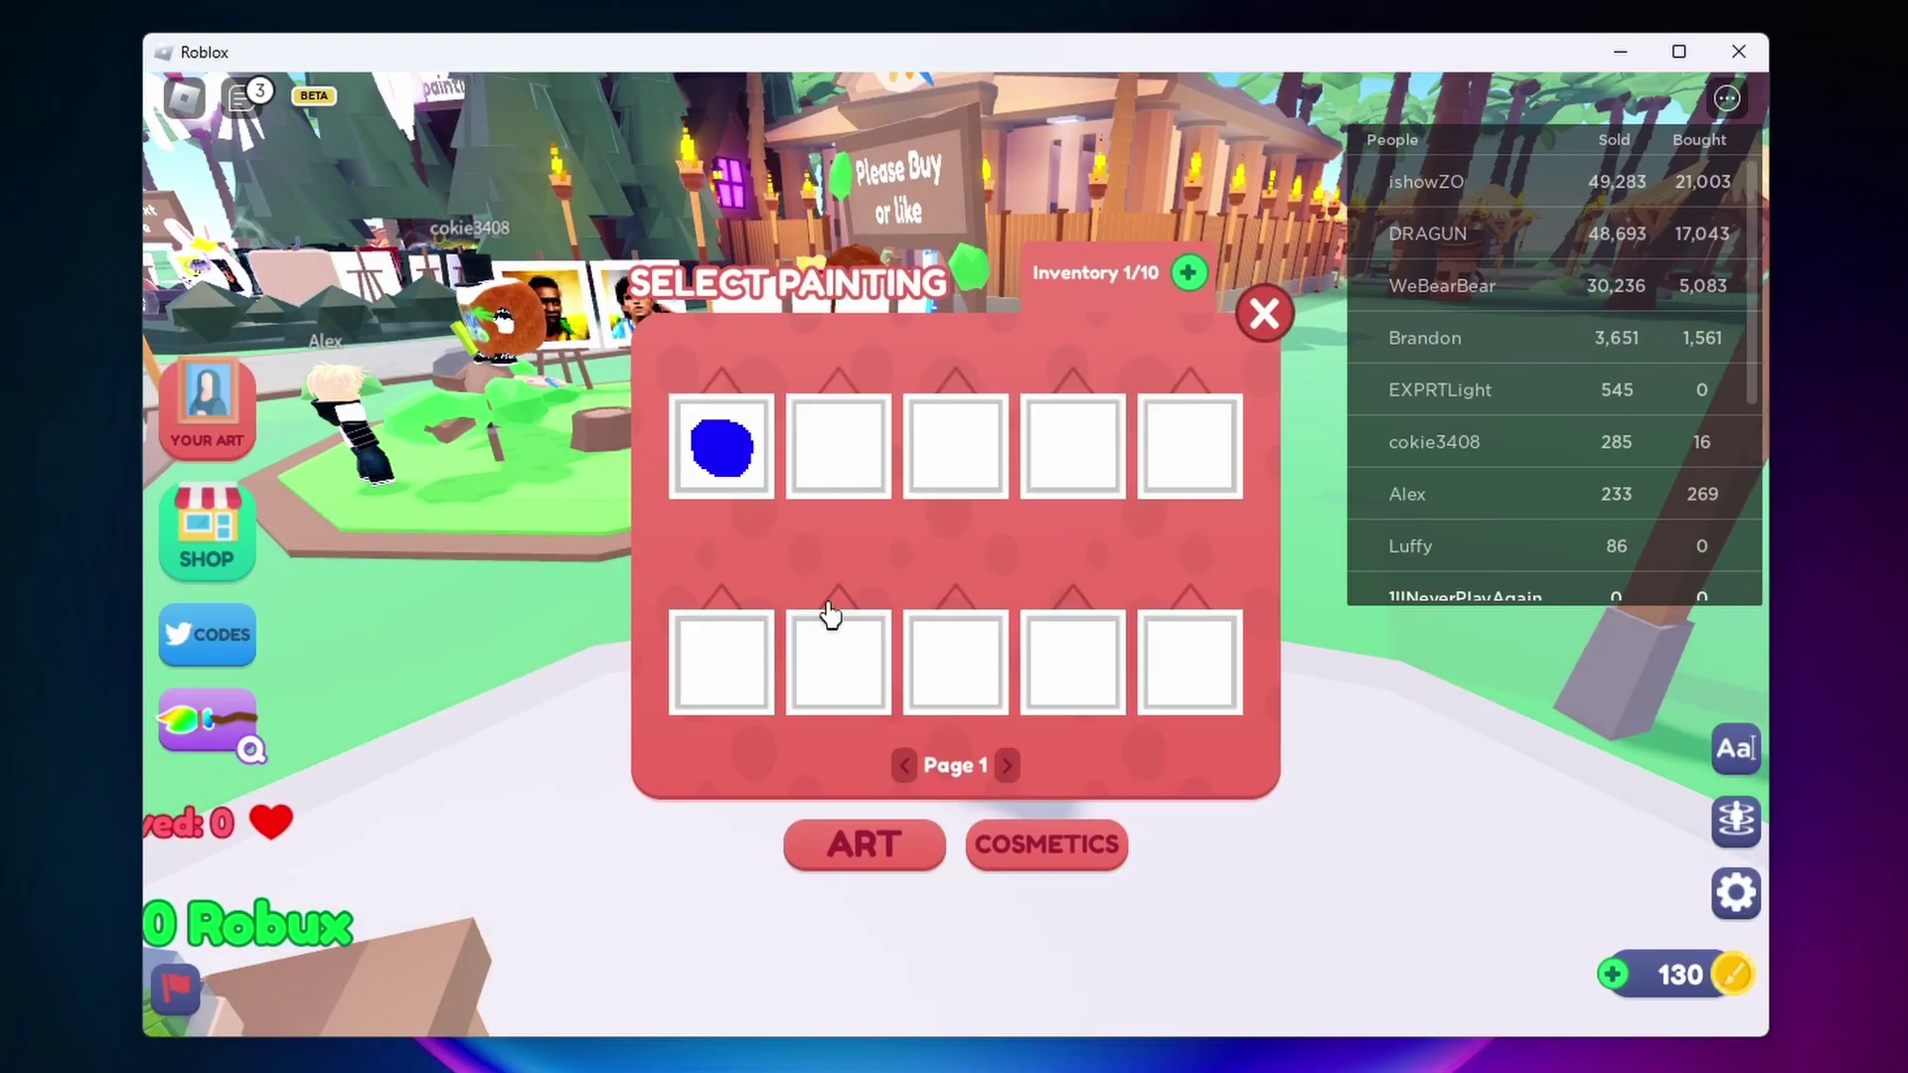
left_click(717, 481)
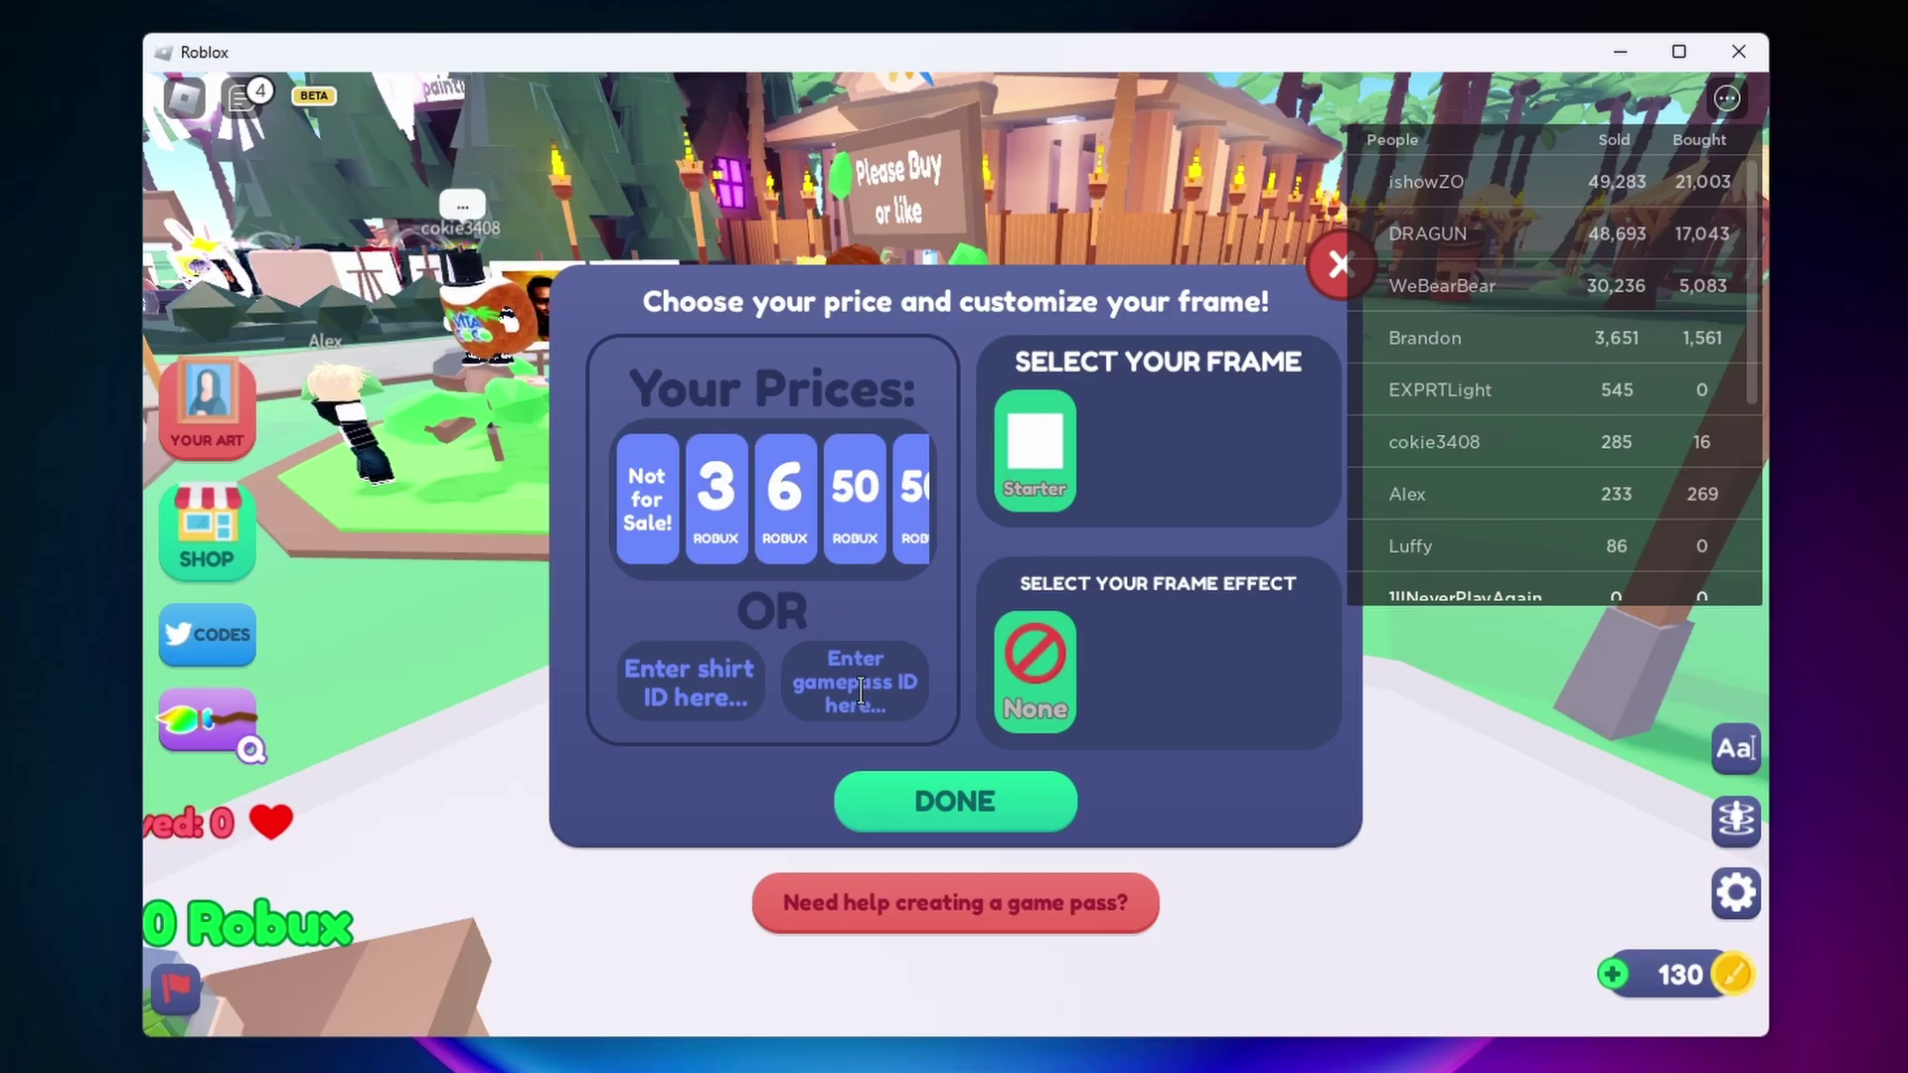
Price the painting by pasting the copied game pass ID as its gamepass ID, and finish the listing with the Starter frame and no effect
left_click(860, 686)
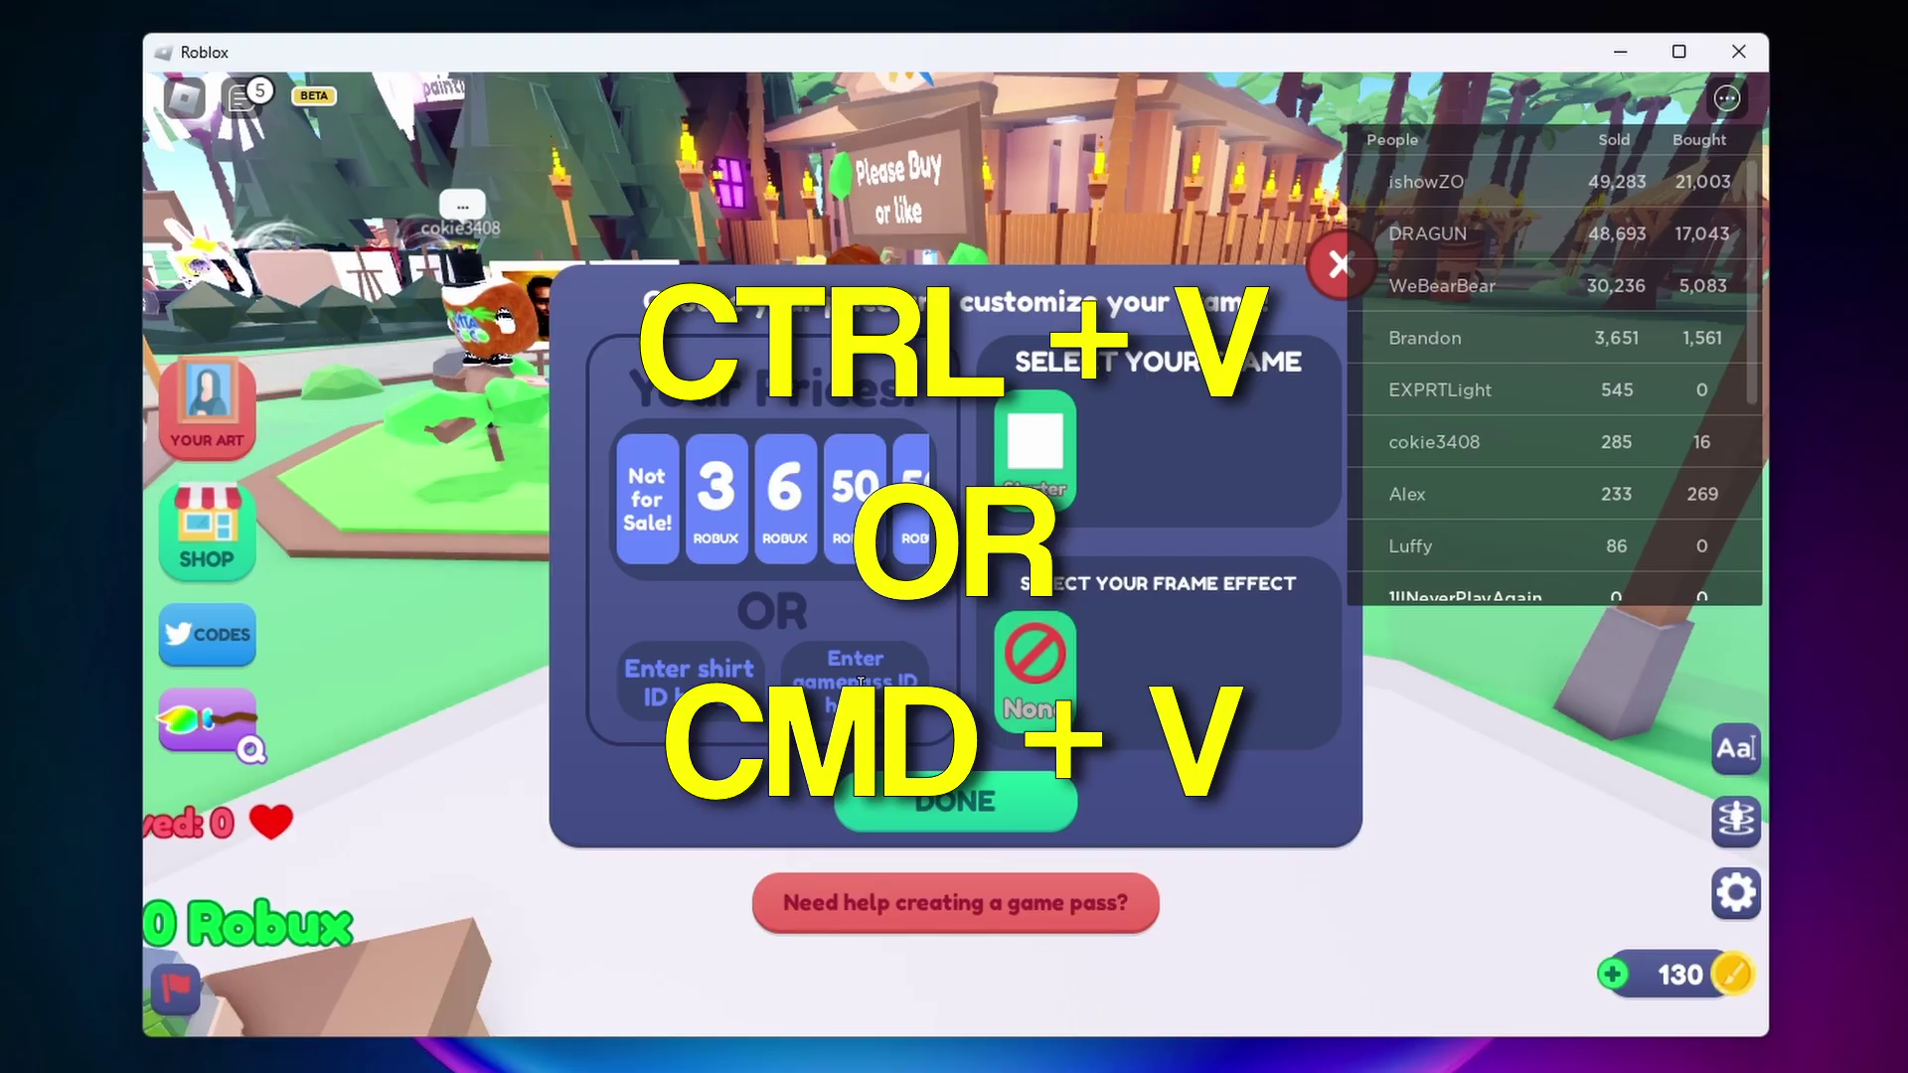
type("173687627")
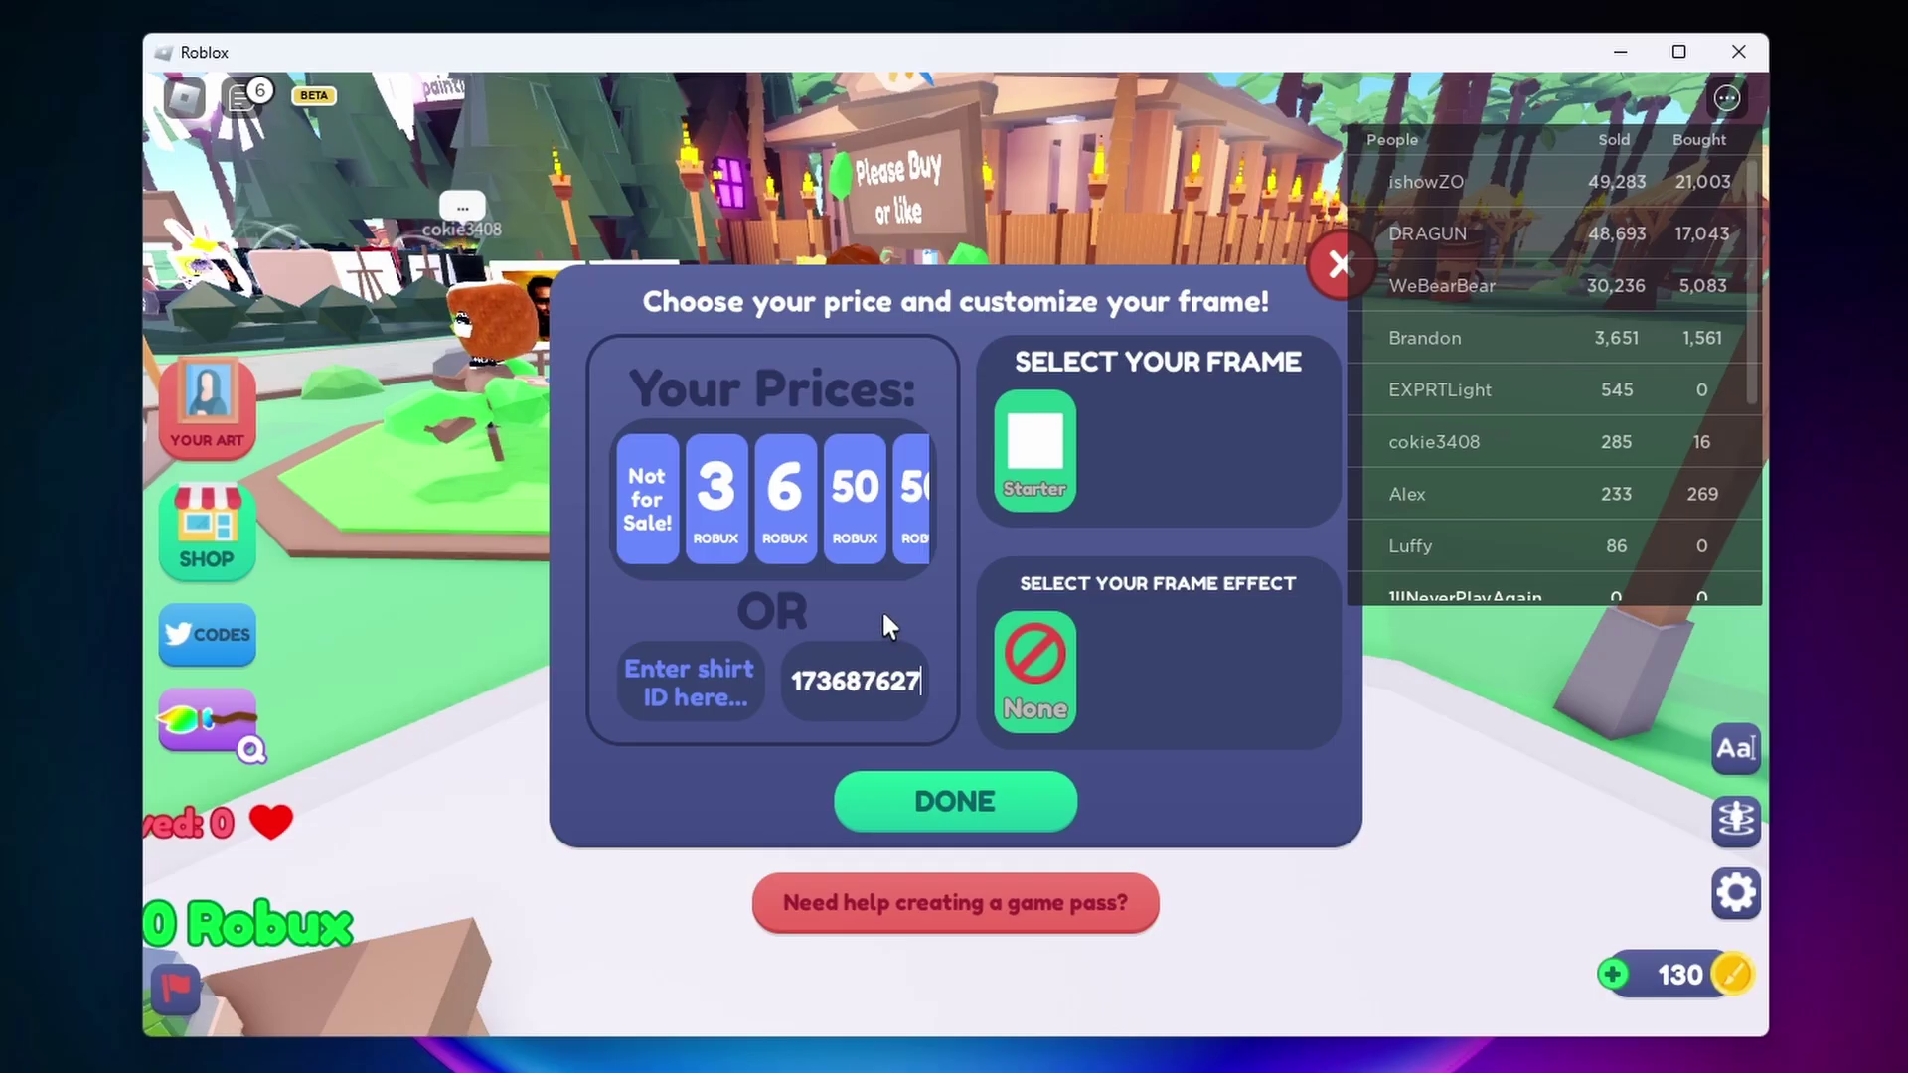
key("Return")
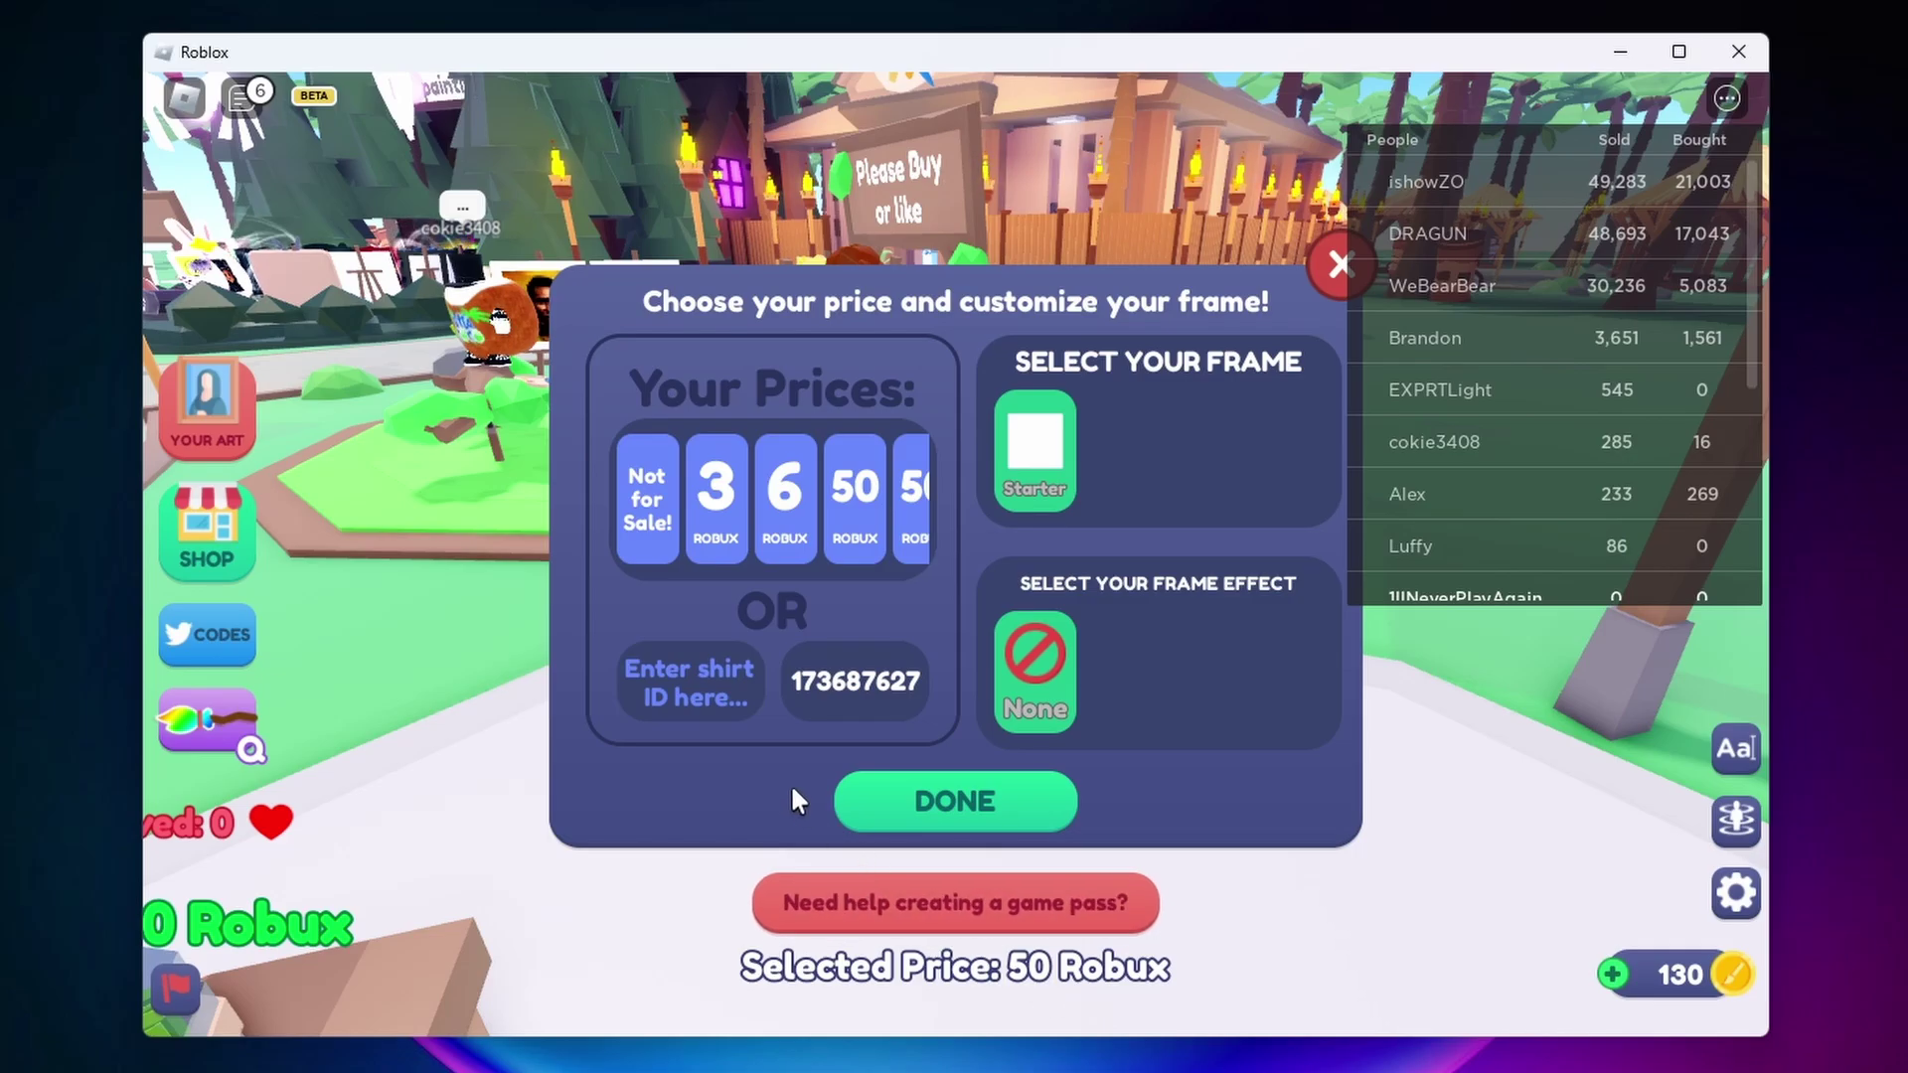
left_click(904, 805)
Walk around the booth to examine the displayed circle painting and its price sign, and head out onto the path
key("s")
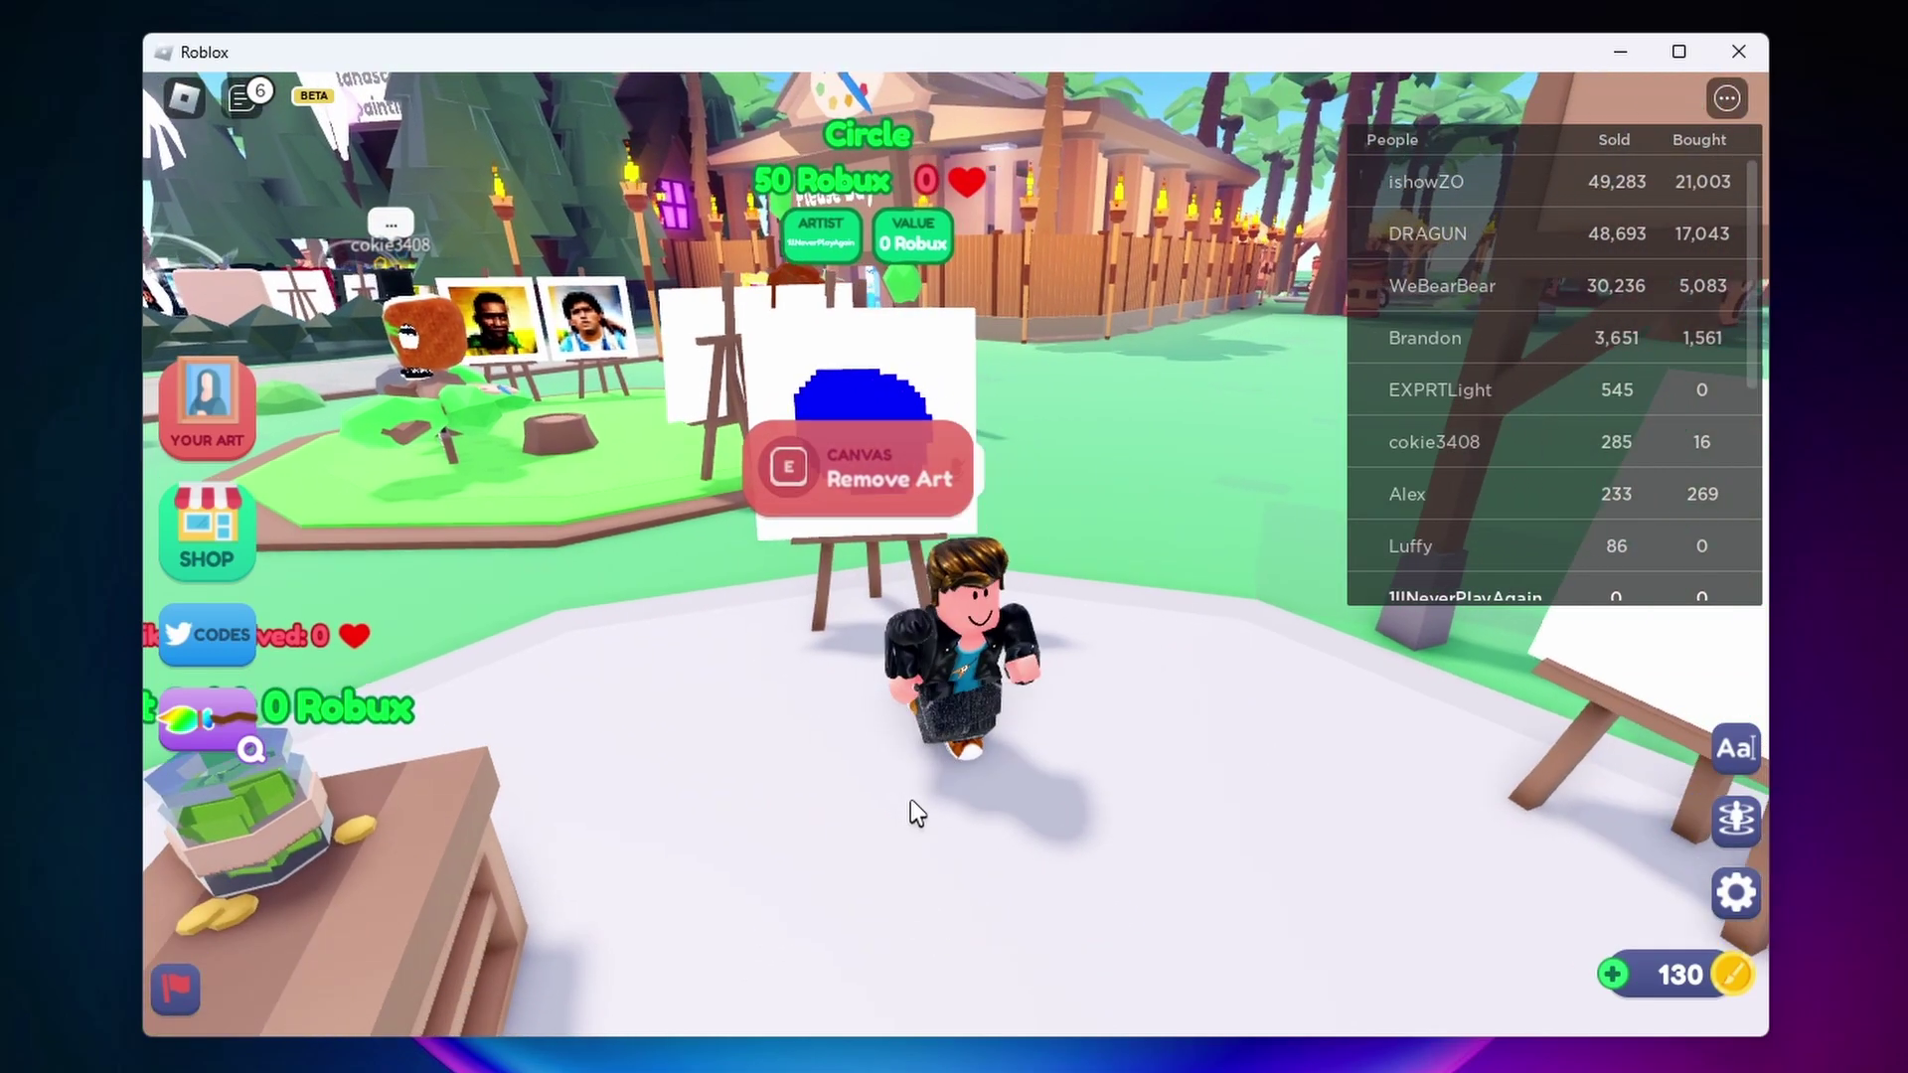
key("d")
key("w")
right_click(910, 801)
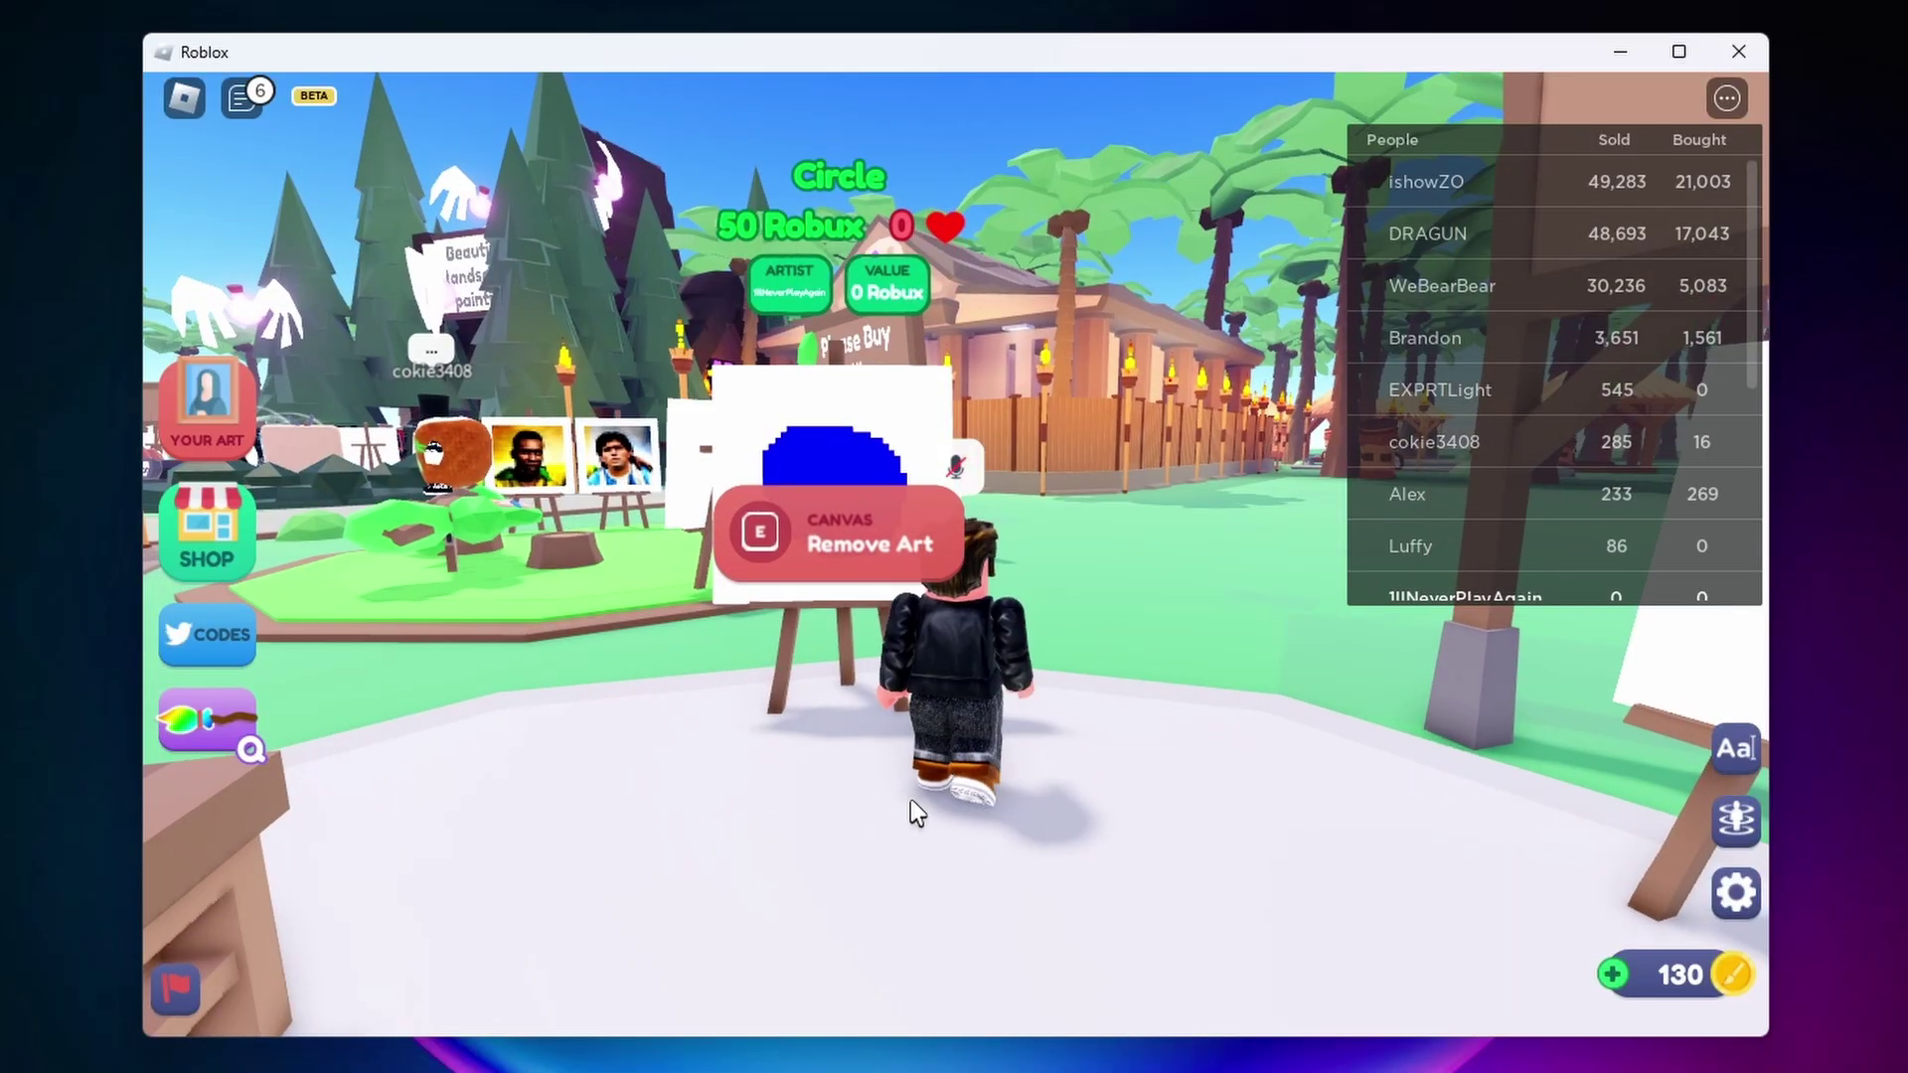
key("d")
key("d")
right_click(911, 801)
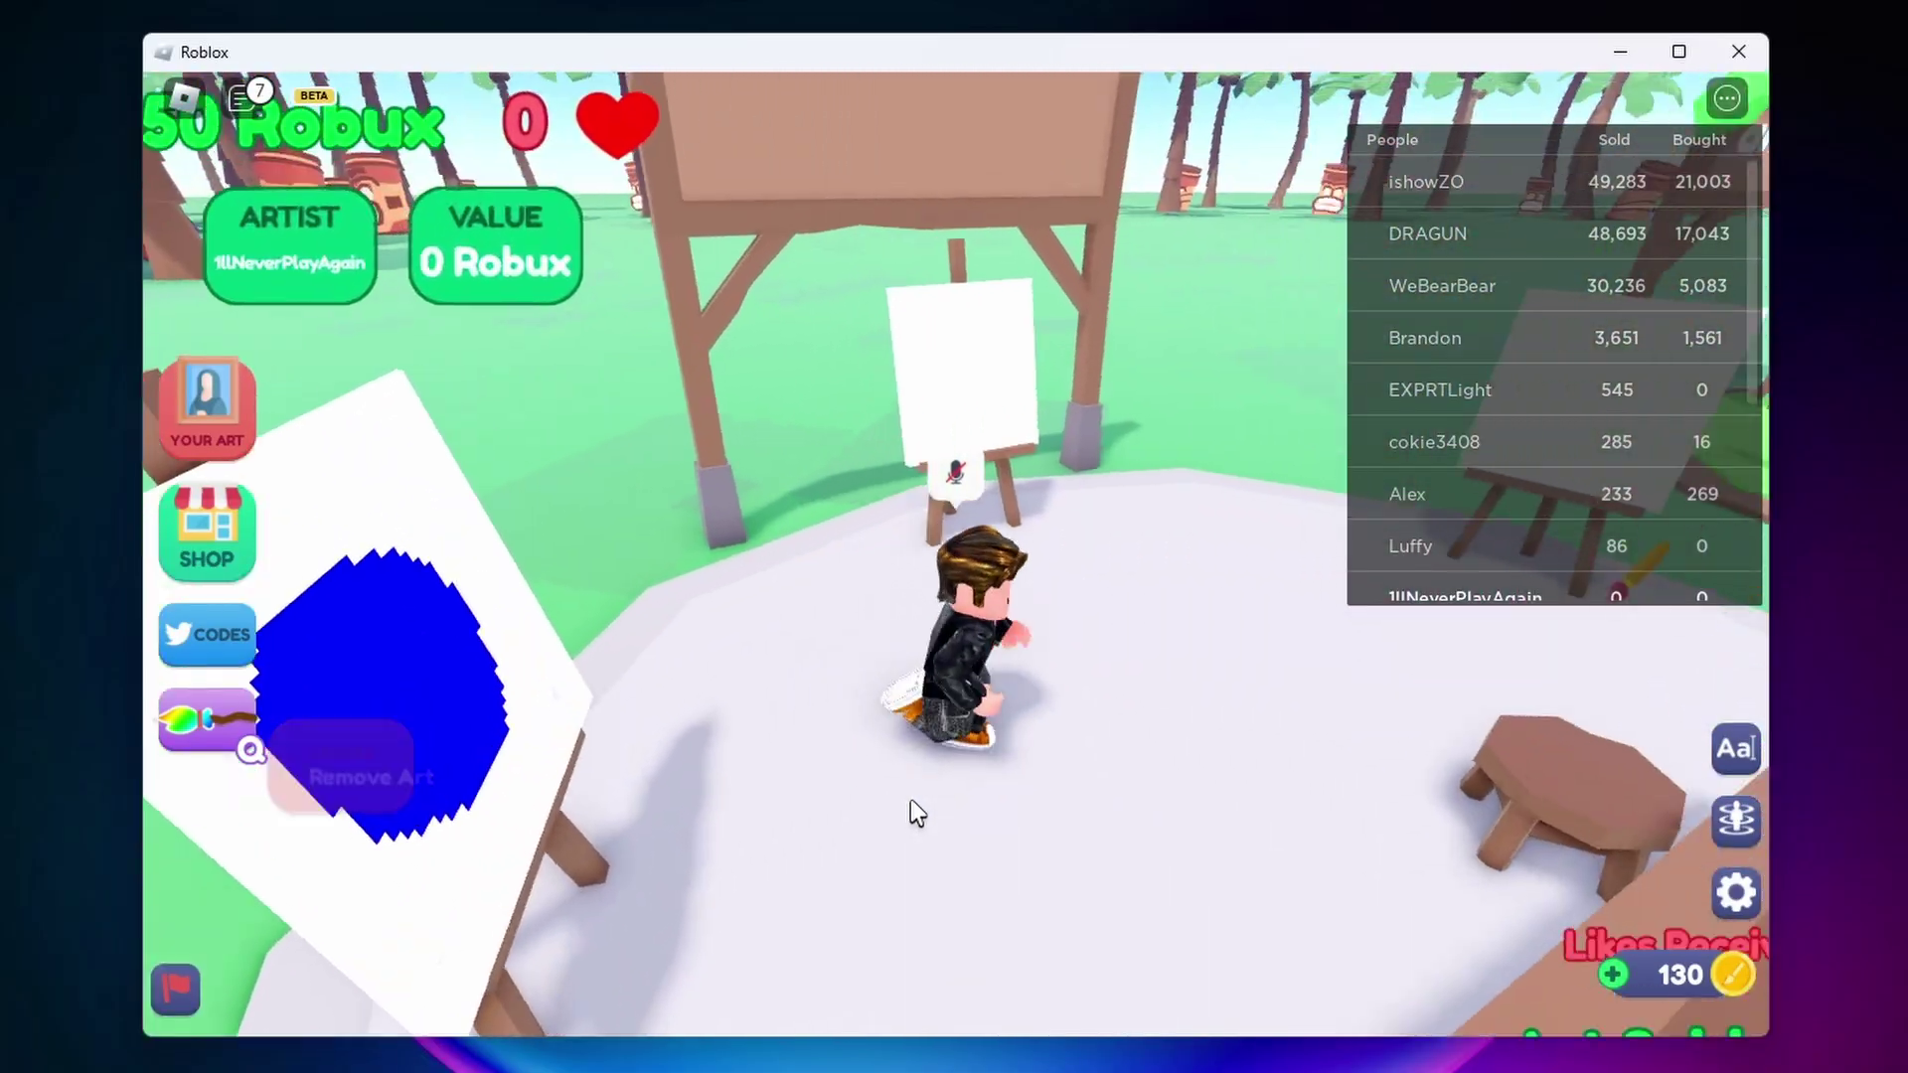
key("w")
key("w")
right_click(910, 801)
key("space")
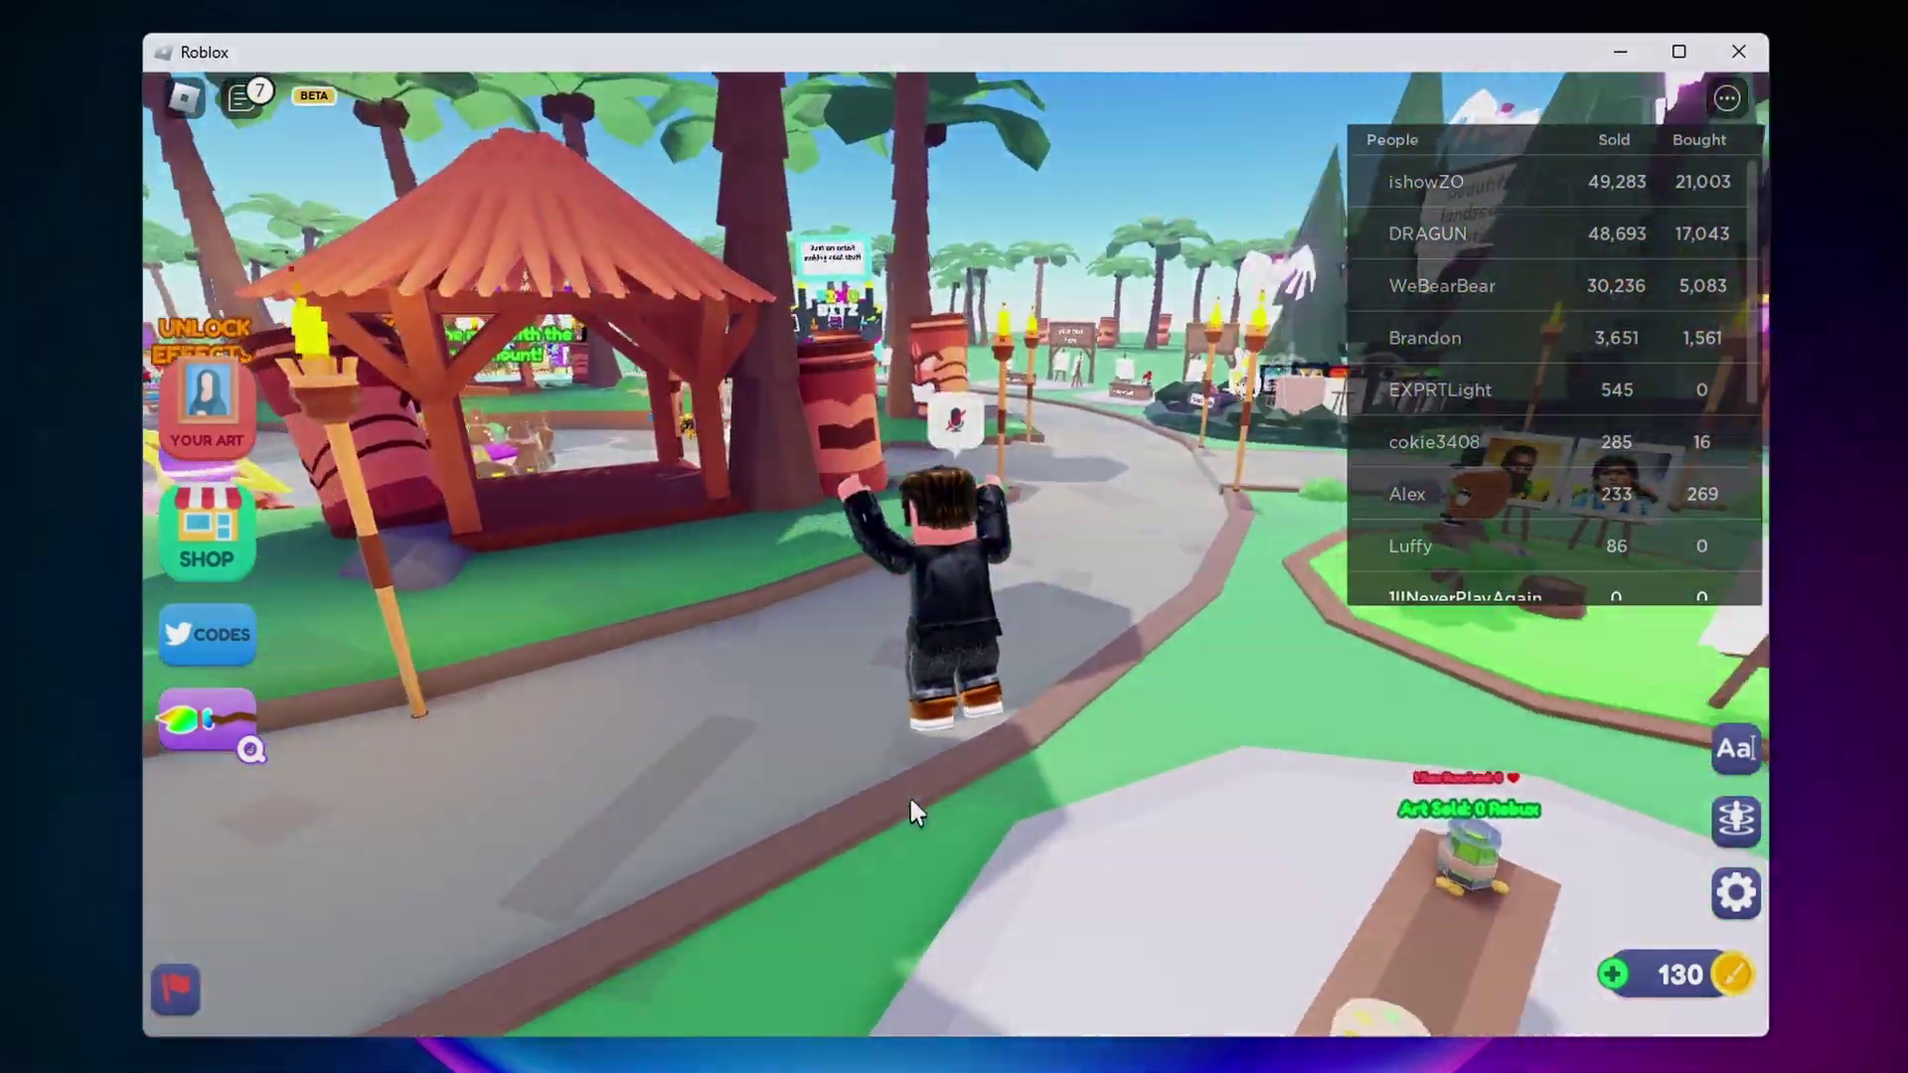